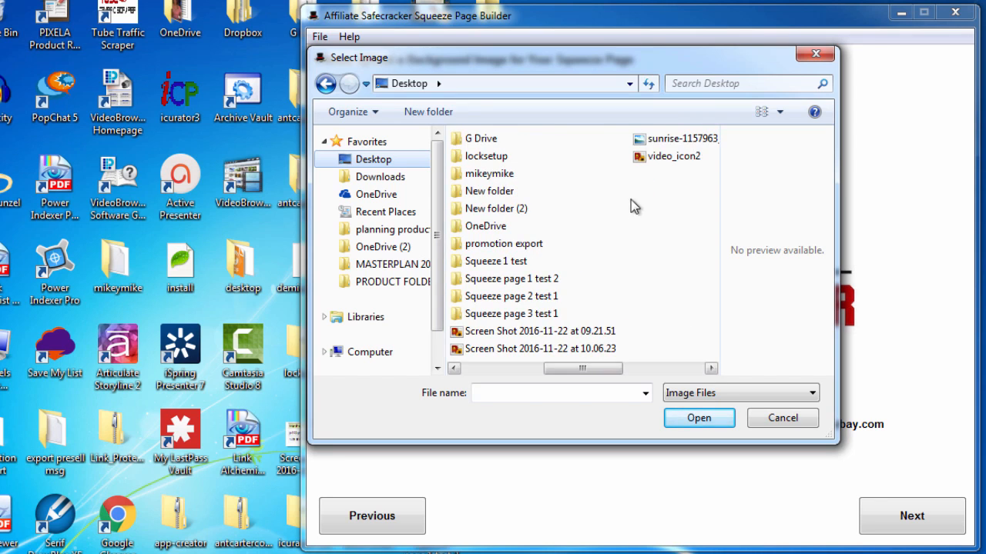
Use the sunrise-1157963_960_720 photo as background and enter the headline 'How to Double Your Earnings in 40 Days'
left_click(639, 140)
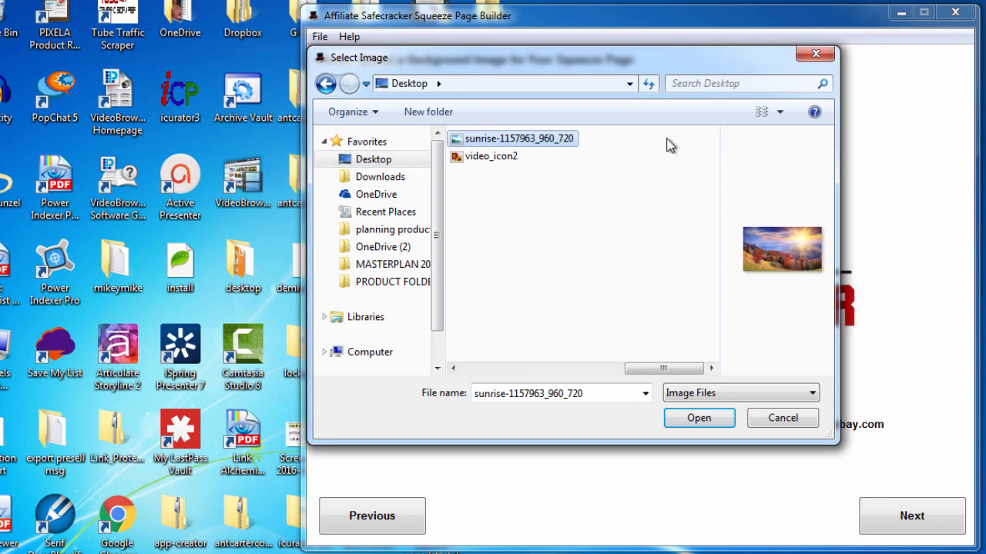
double_click(504, 140)
left_click(889, 517)
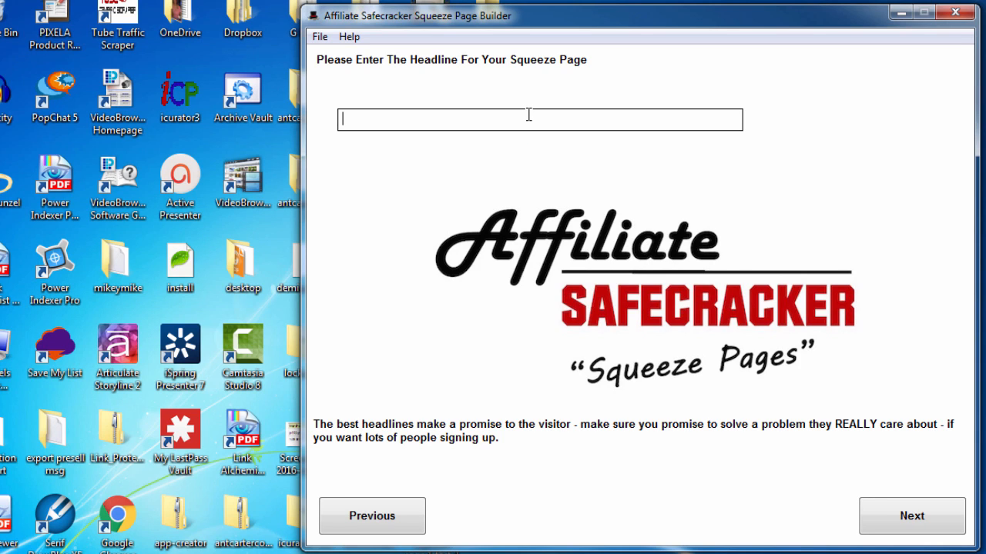
type("How to Double Your ")
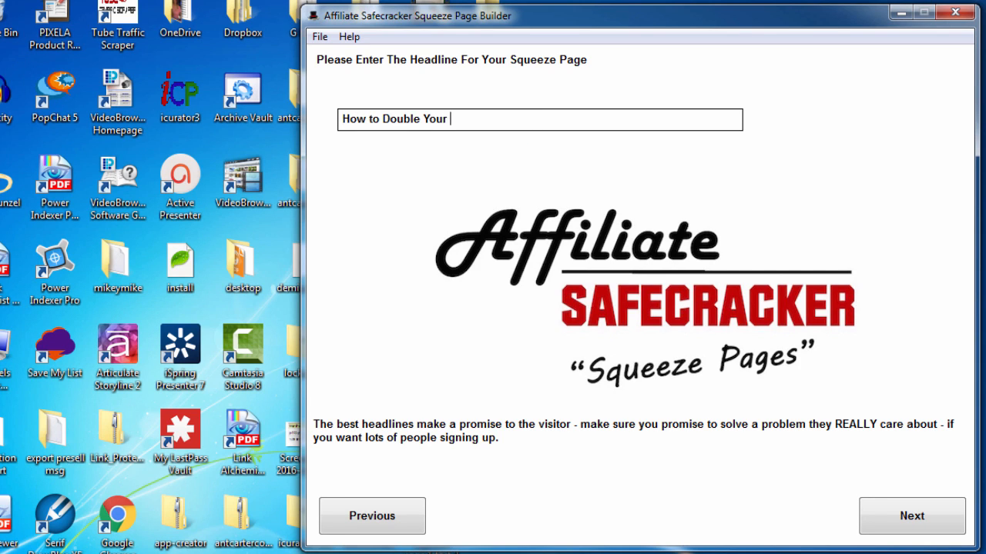
type("Earnings in 40 Days")
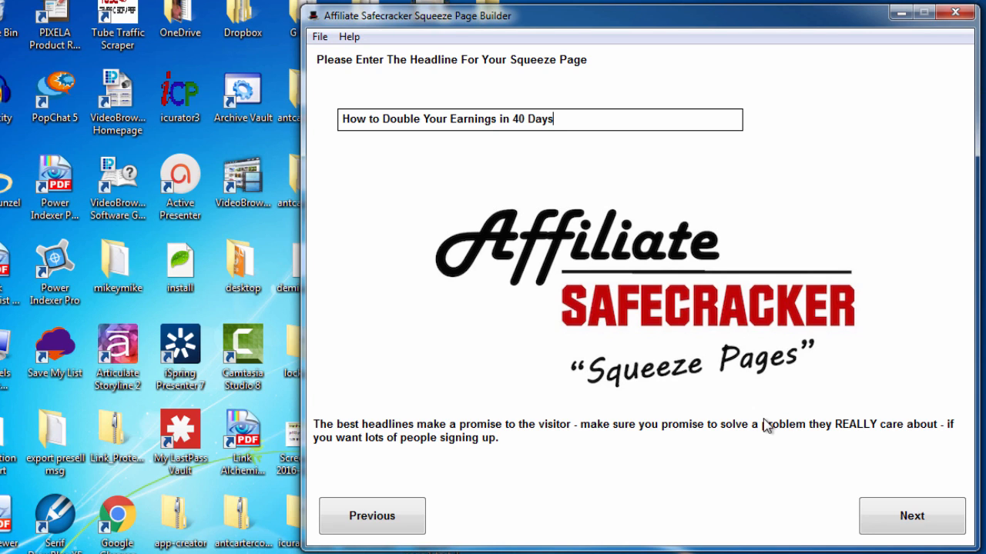
left_click(895, 516)
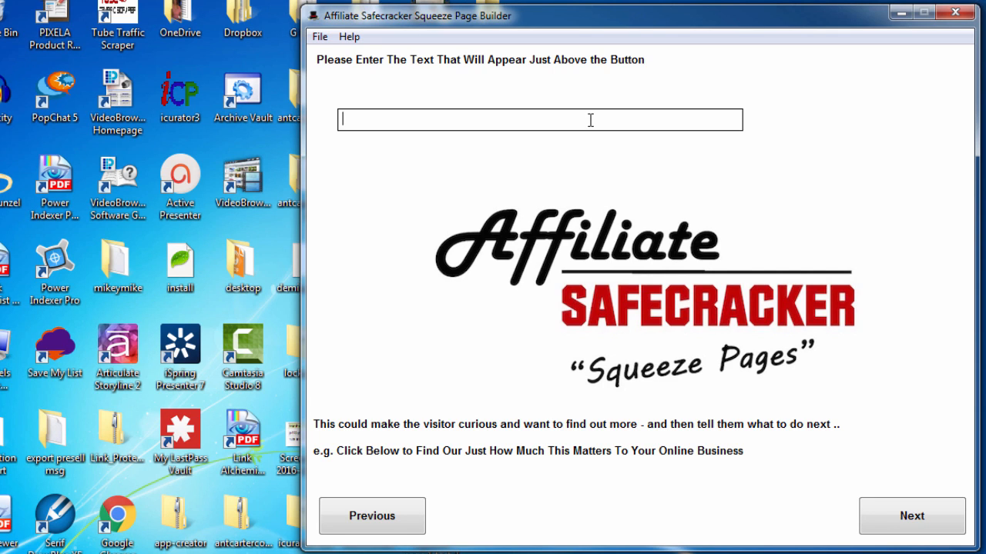
Enter 'Discover the little known secret of doubling your earnings below' as the text above the button
type("Fine ou")
type("t")
key("BackSpace")
key("BackSpace")
key("BackSpace")
key("BackSpace")
key("BackSpace")
key("BackSpace")
key("BackSpace")
key("BackSpace")
key("BackSpace")
type("Discovert the")
key("BackSpace")
key("BackSpace")
key("BackSpace")
key("BackSpace")
key("BackSpace")
type("the little ")
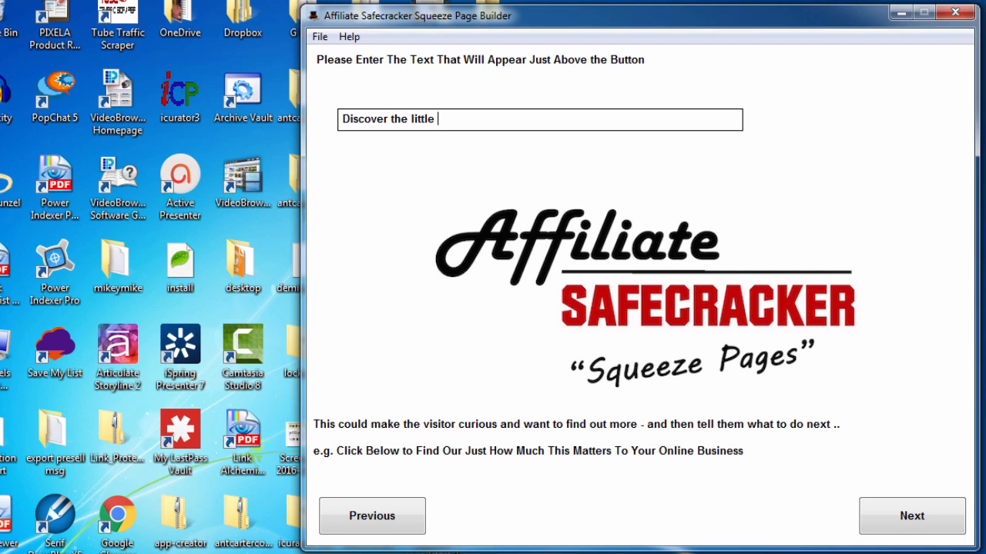
type("known secret of doubling your ")
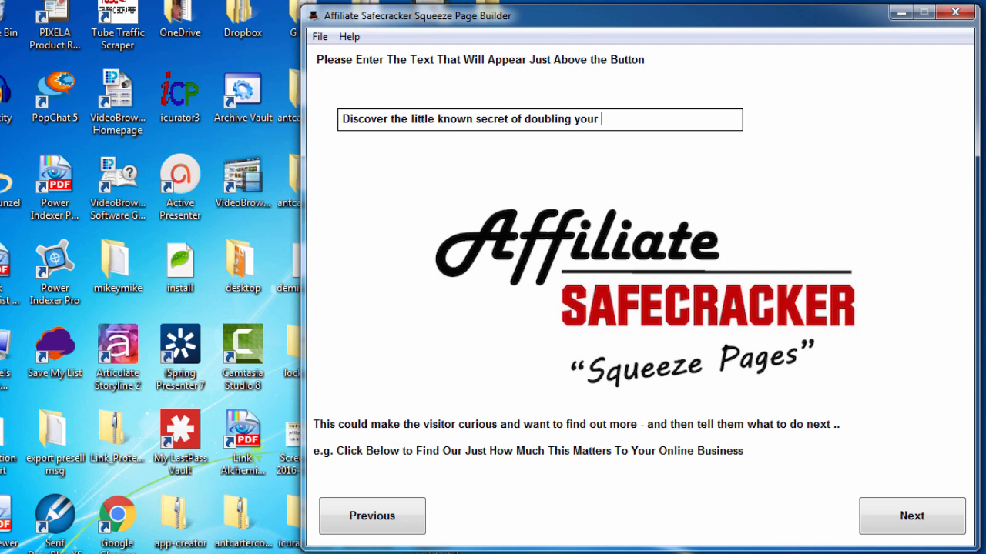
type("earnings below")
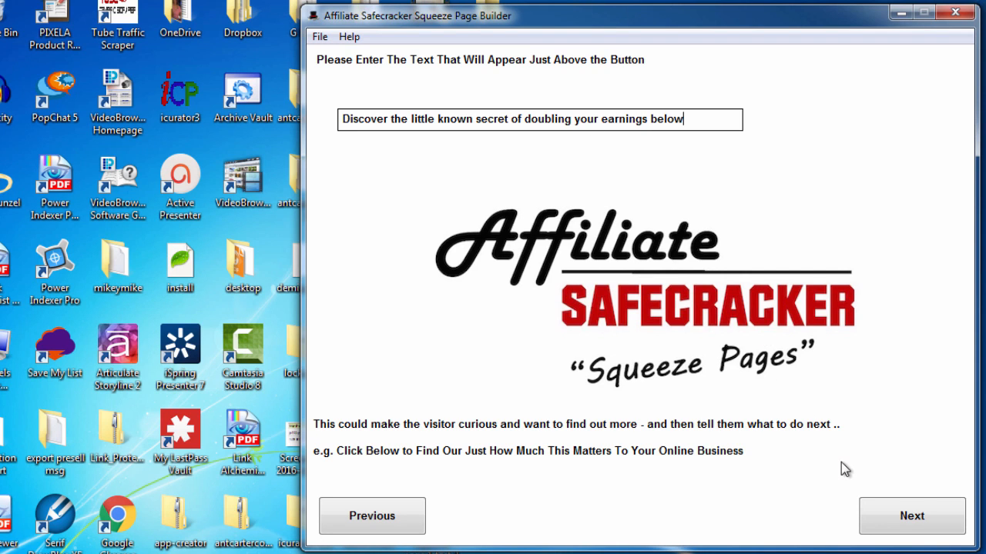
left_click(906, 518)
key("Delete")
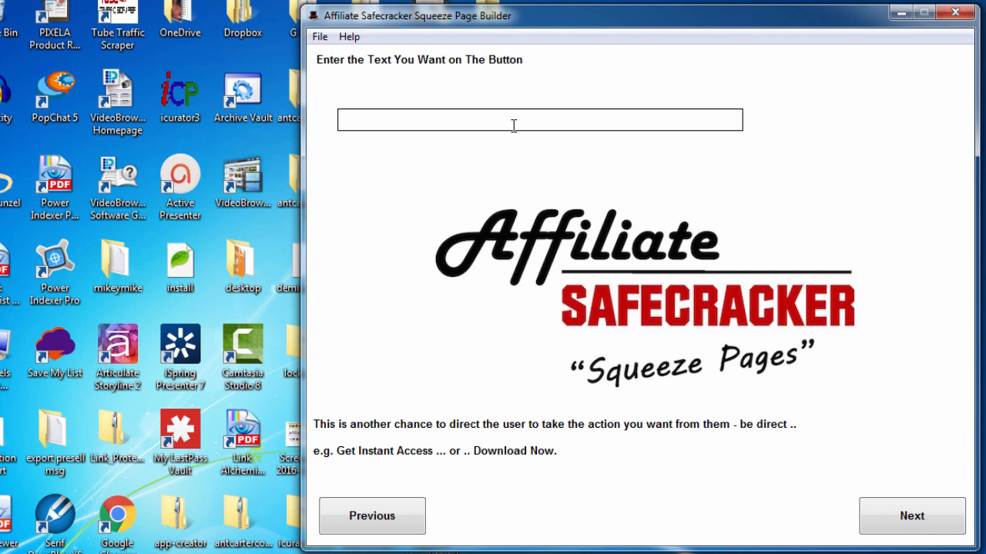
Enter 'Get Instant Access' as the button label and continue
type("Get Instant Access")
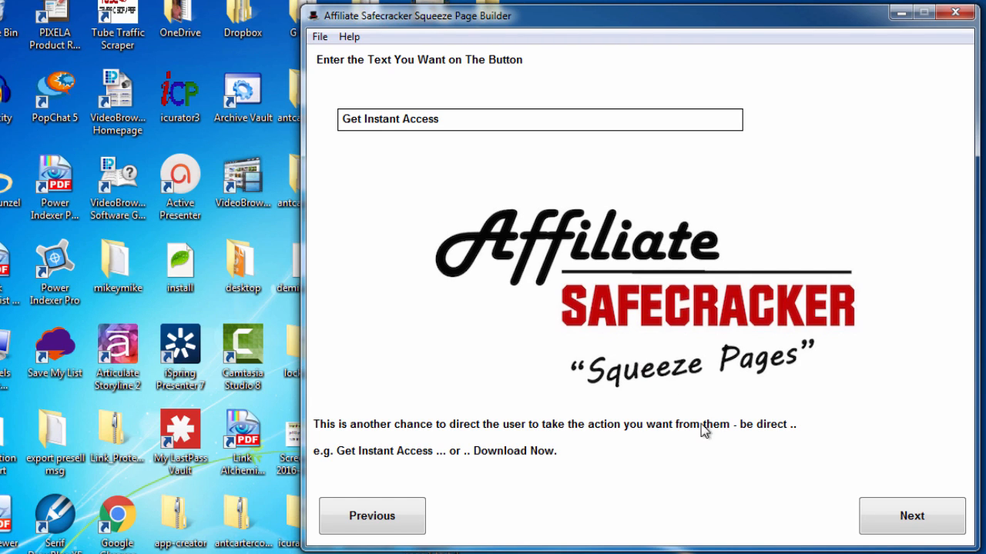
left_click(913, 517)
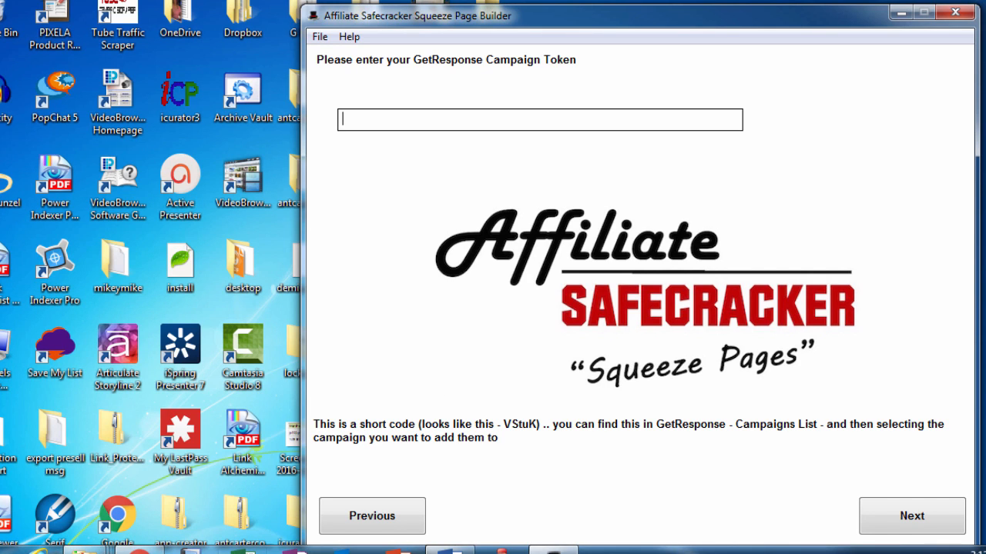
Open the GetResponse Campaigns List and select the testywesty campaign's token
mouse_move(139, 551)
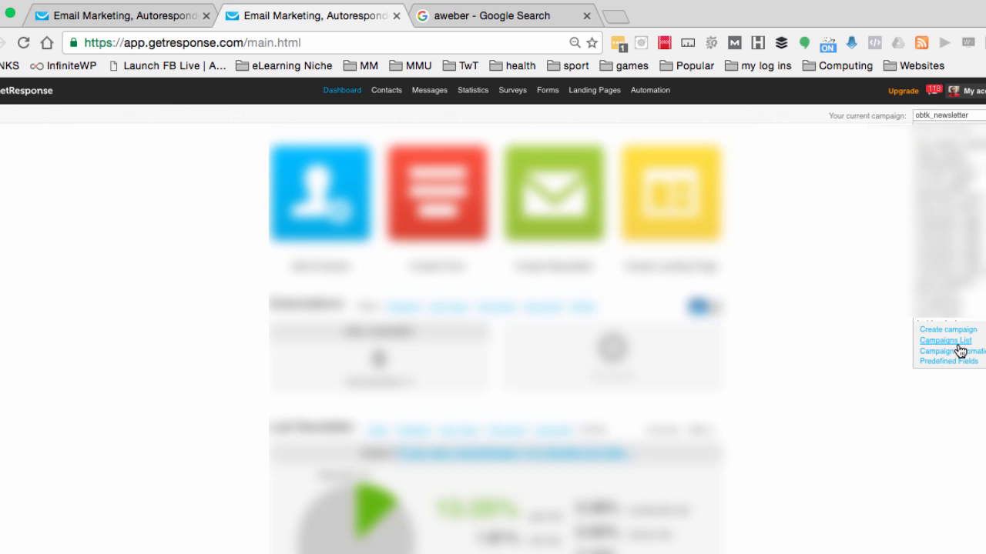
left_click(959, 347)
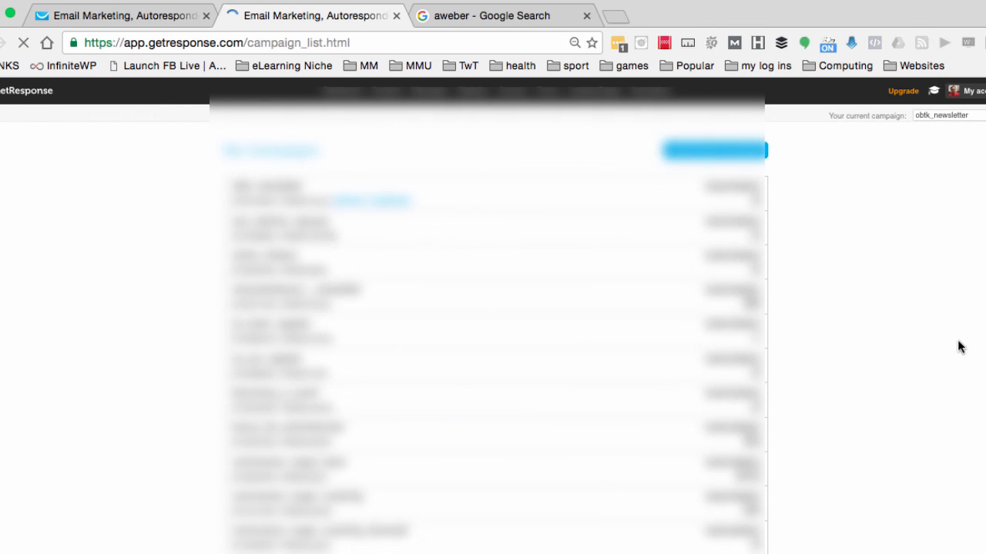
scroll(516, 436, "down", 5)
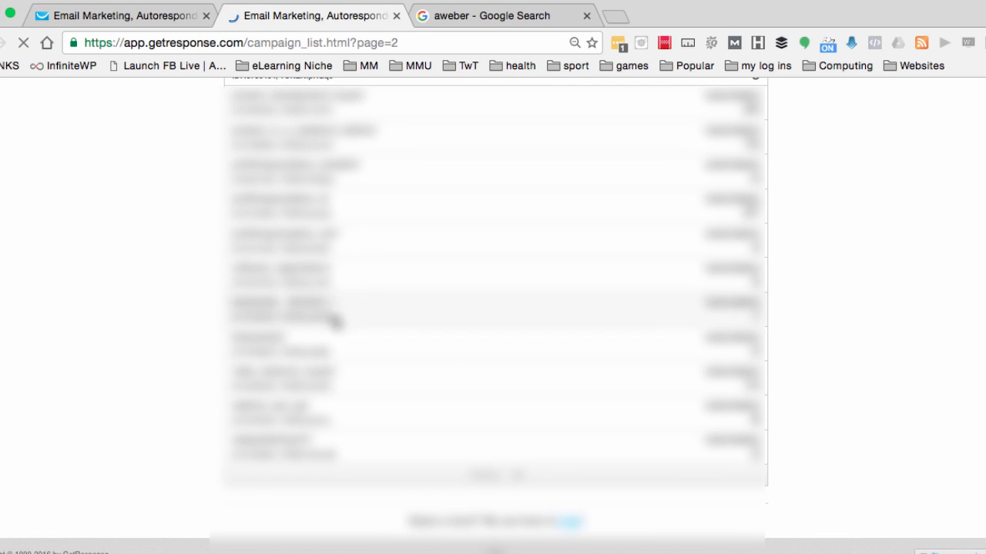
left_click_drag(333, 317, 309, 318)
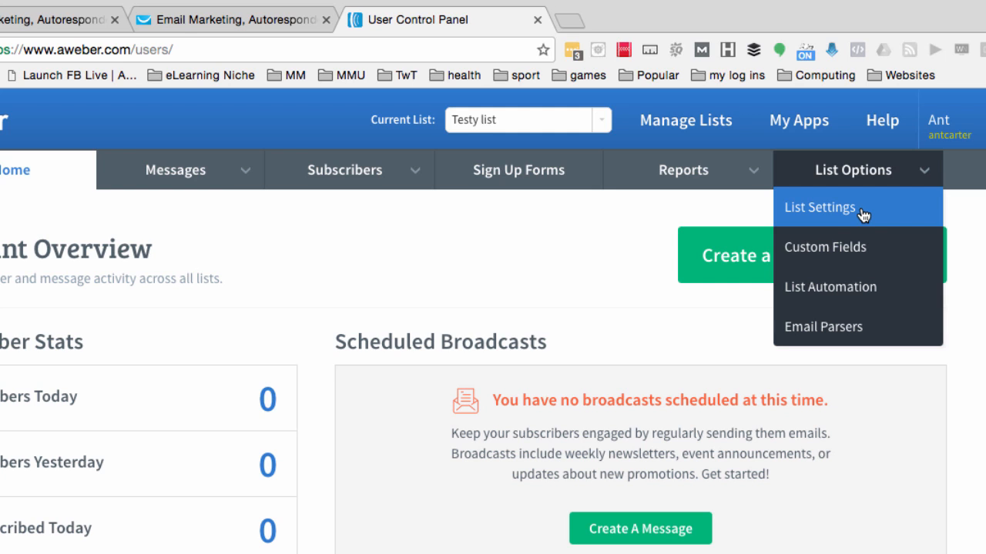
Open the Testy list's settings in AWeber and select its Unique List ID
left_click(849, 212)
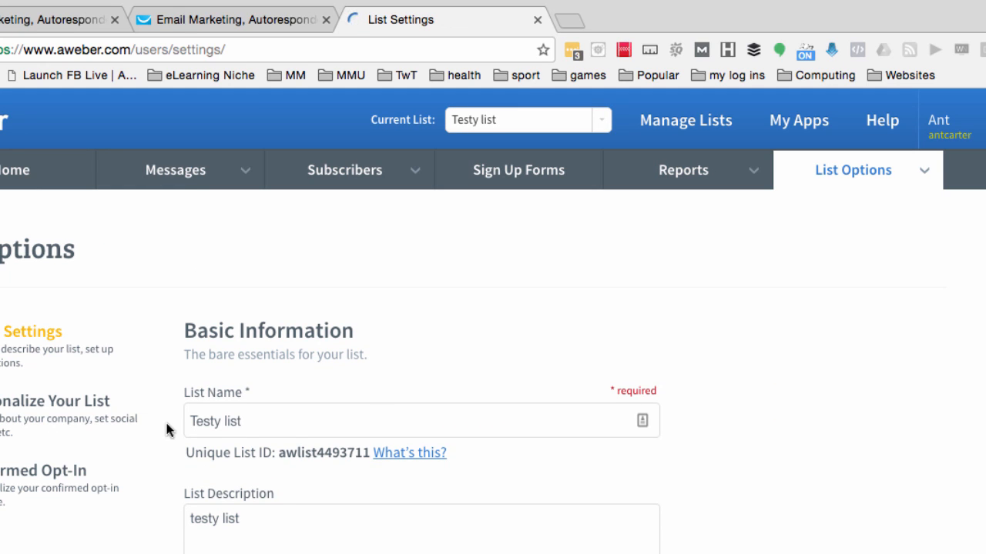
left_click_drag(279, 454, 367, 454)
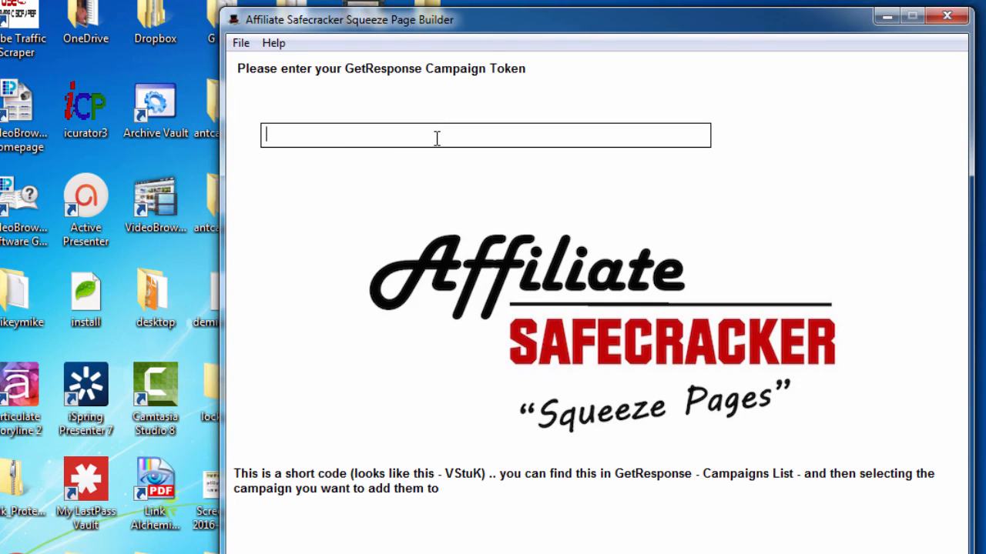
Paste the list ID as the campaign token and enter the thank-you headline 'Thank you for signing up ..'
key("ctrl+v")
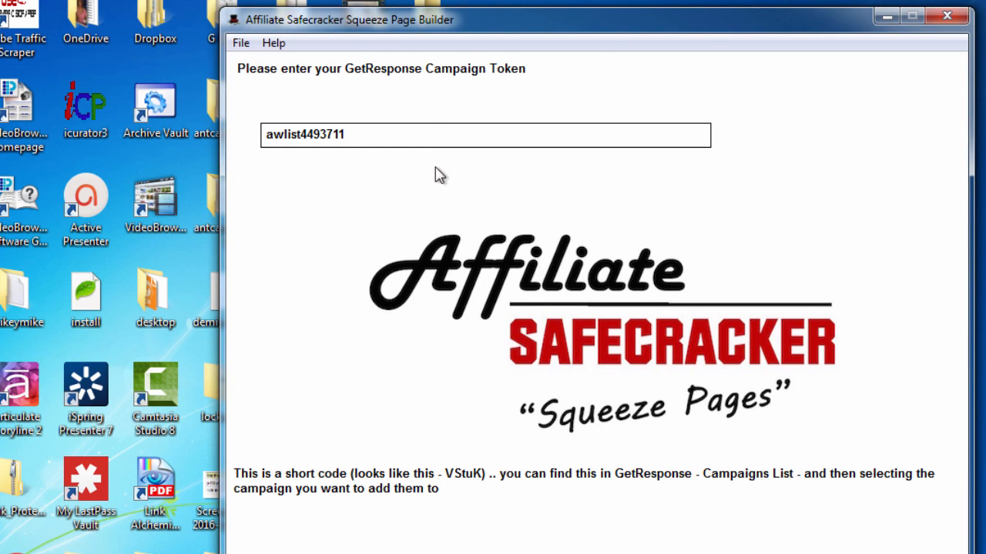
key("BackSpace")
key("BackSpace")
key("BackSpace")
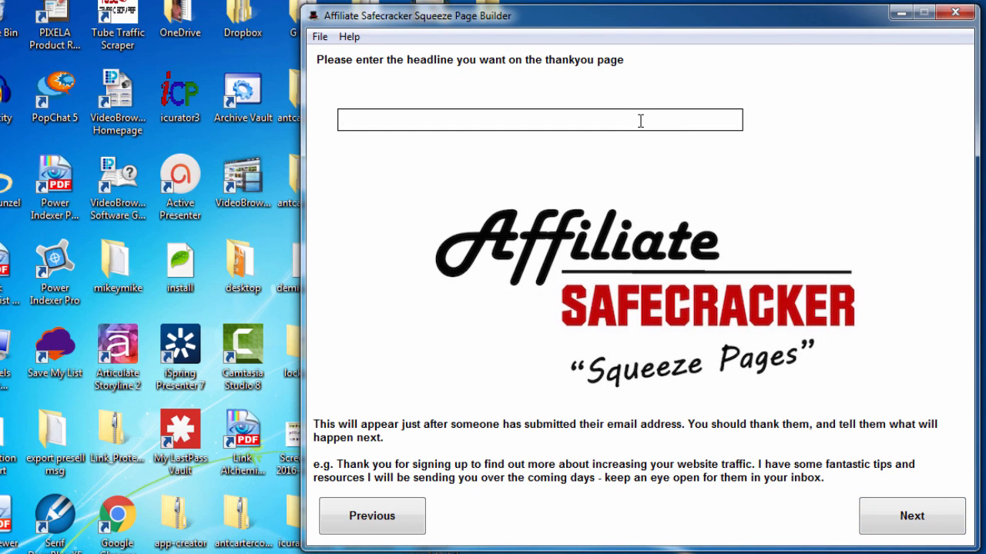
type("Thank you fro signing up ..")
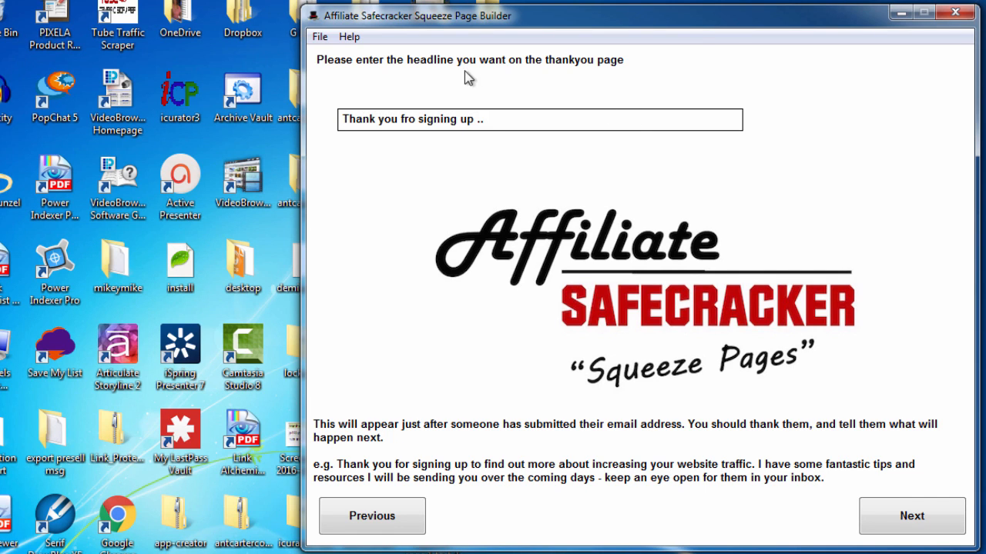
left_click(411, 116)
key("BackSpace")
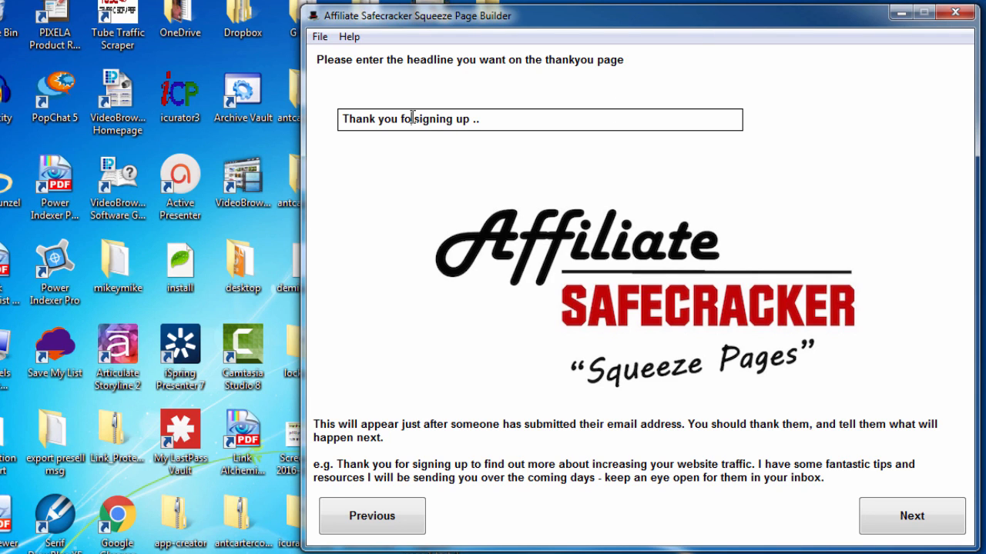
type("r")
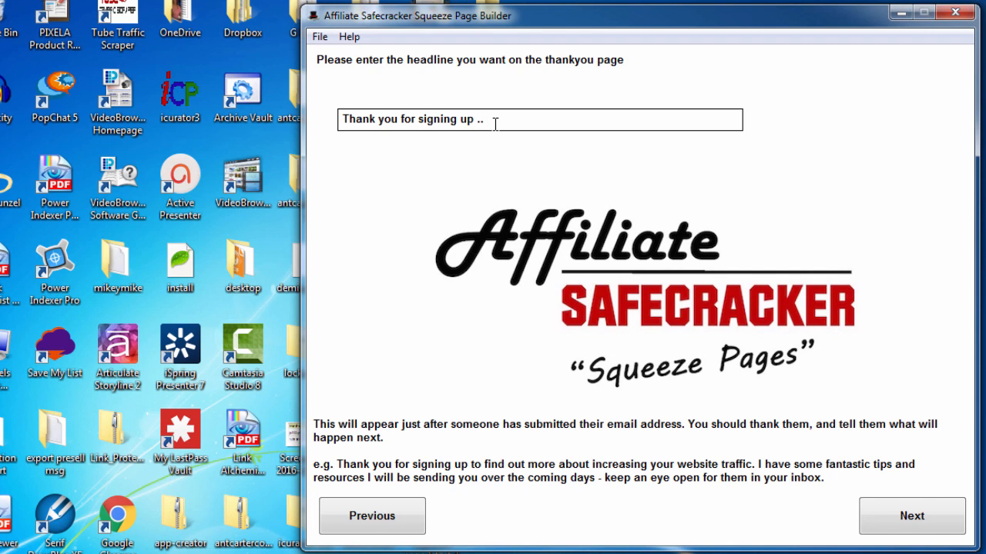
Browse the images folder for a lead magnet file
left_click(894, 512)
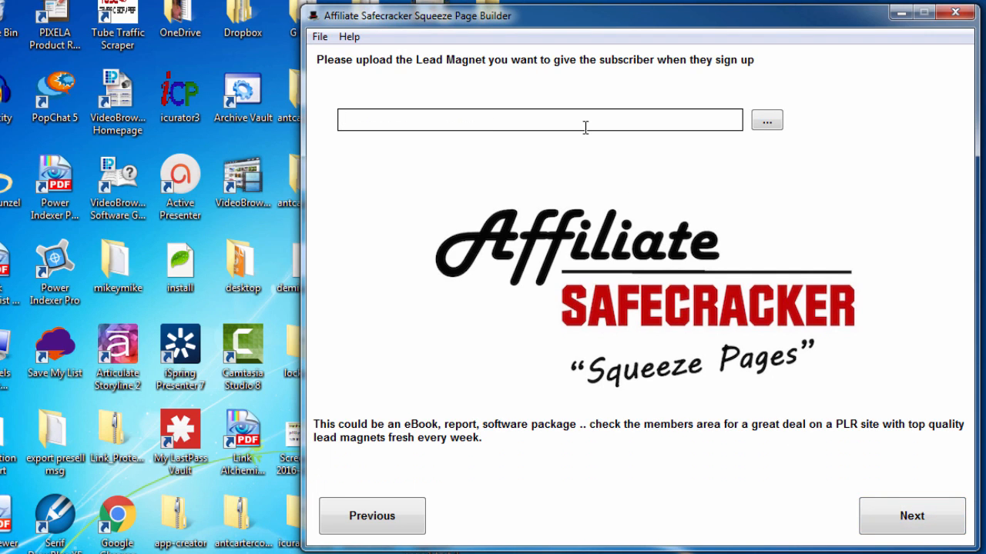
left_click(766, 124)
left_click(423, 236)
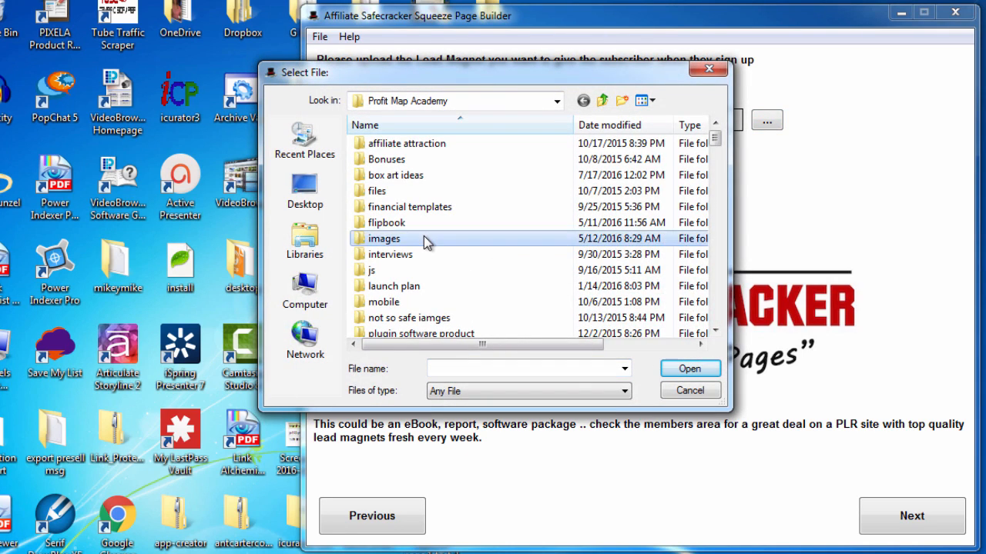
scroll(423, 239, "down", 20)
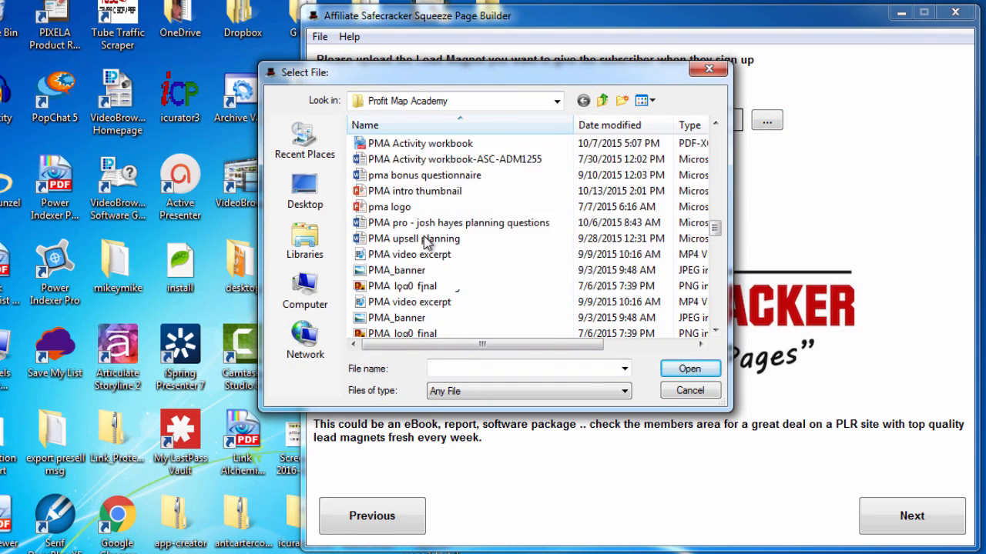
scroll(428, 241, "down", 10)
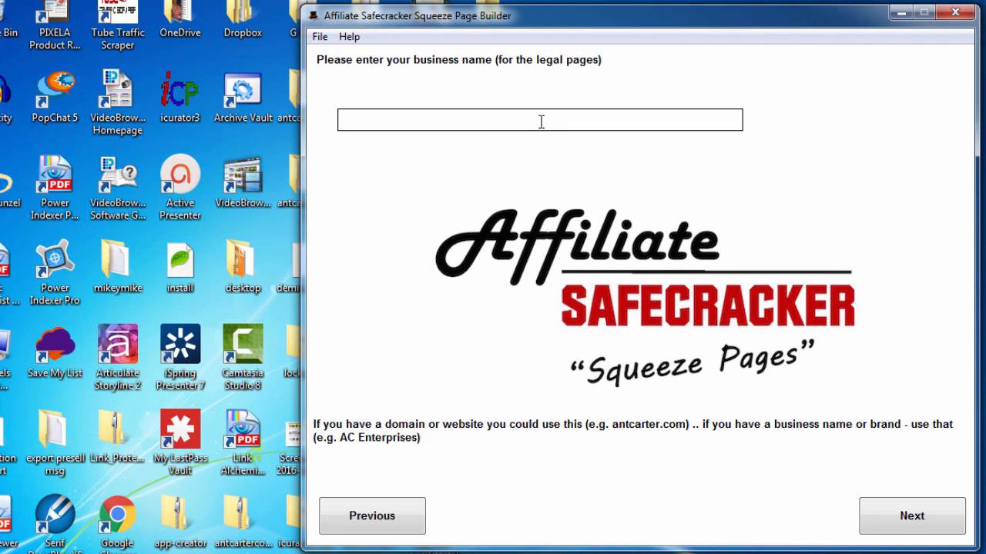
Enter AC Enterprises as the business name for the legal pages
type("AC Enterprises")
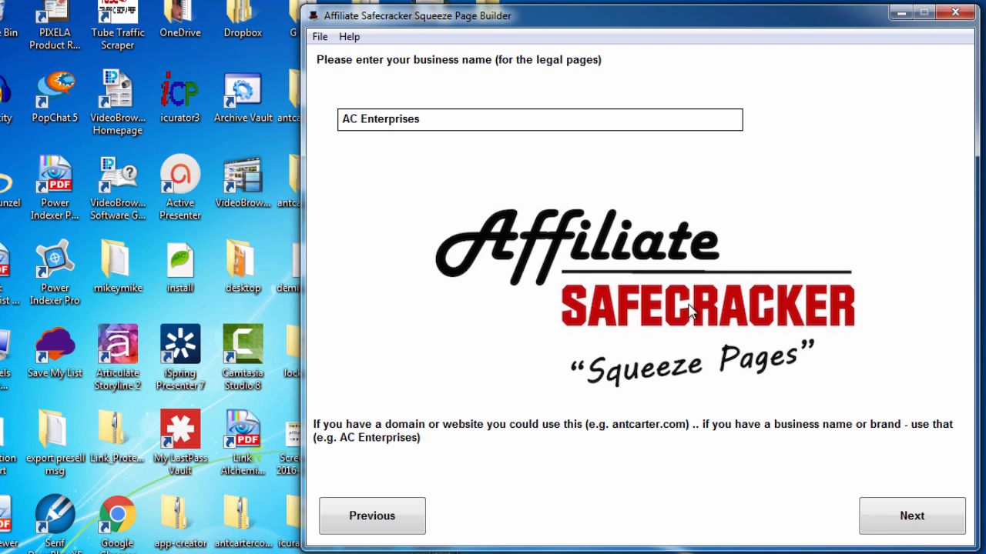
left_click_drag(352, 118, 340, 119)
key("Return")
Enter Manchester, UK as the town and country
type("M")
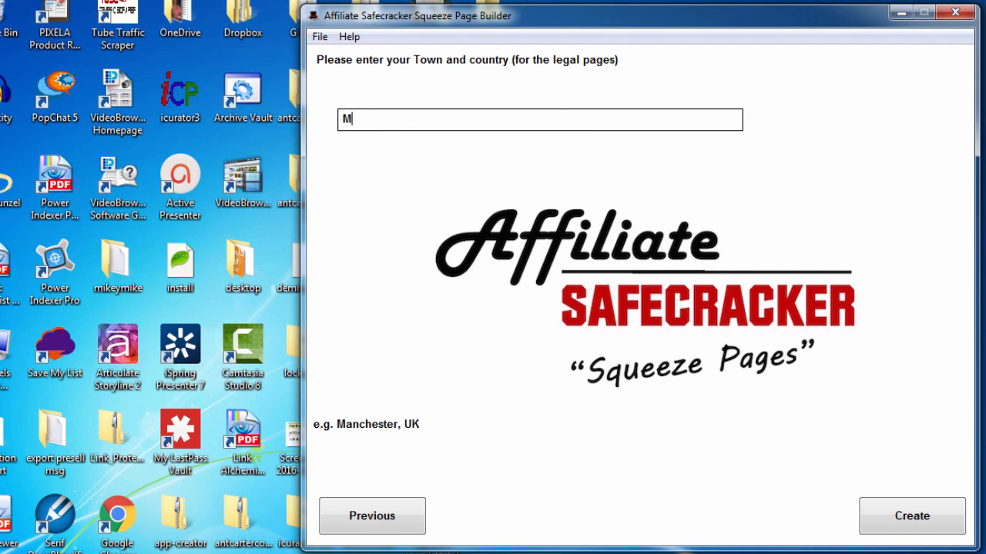
type("anchheste")
key("BackSpace")
key("BackSpace")
key("BackSpace")
key("BackSpace")
key("BackSpace")
key("BackSpace")
key("BackSpace")
type("chester, UK")
Generate the page files into a new desktop folder named SQ1
left_click(889, 517)
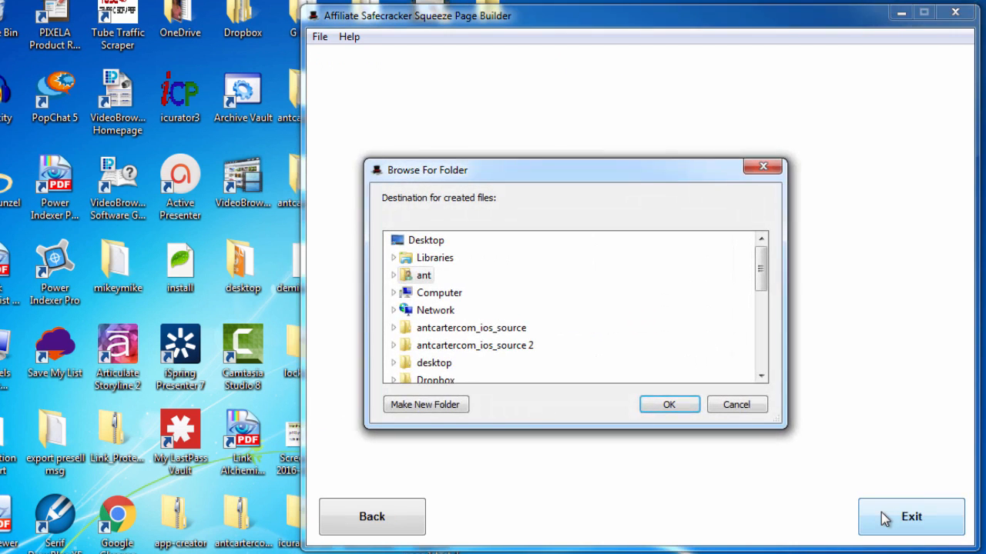
left_click(432, 241)
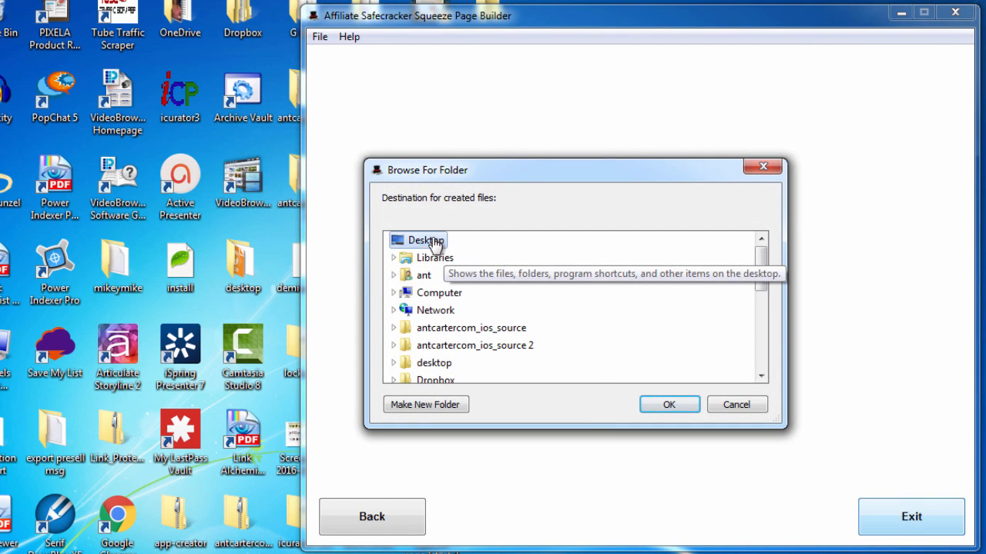
left_click(428, 405)
type("SQ1")
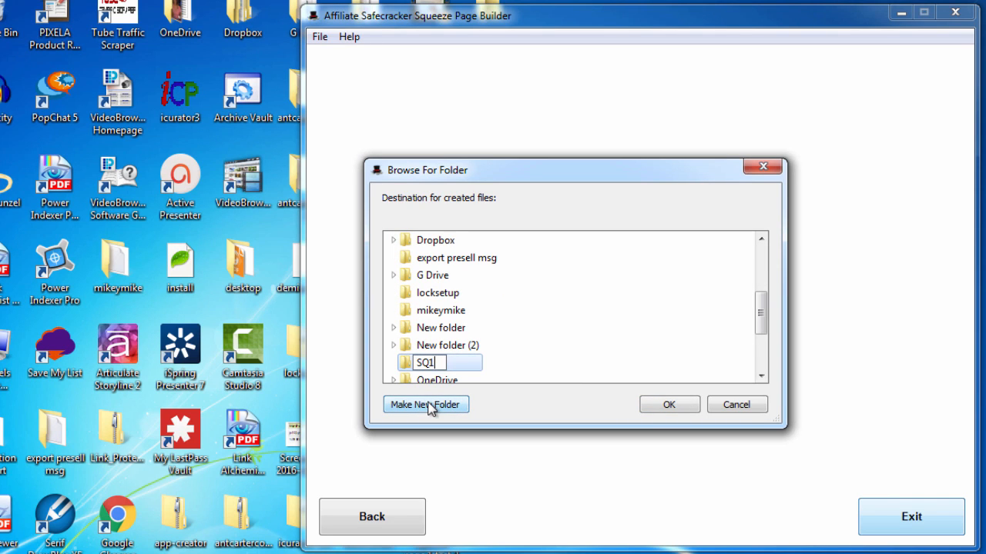
key("Return")
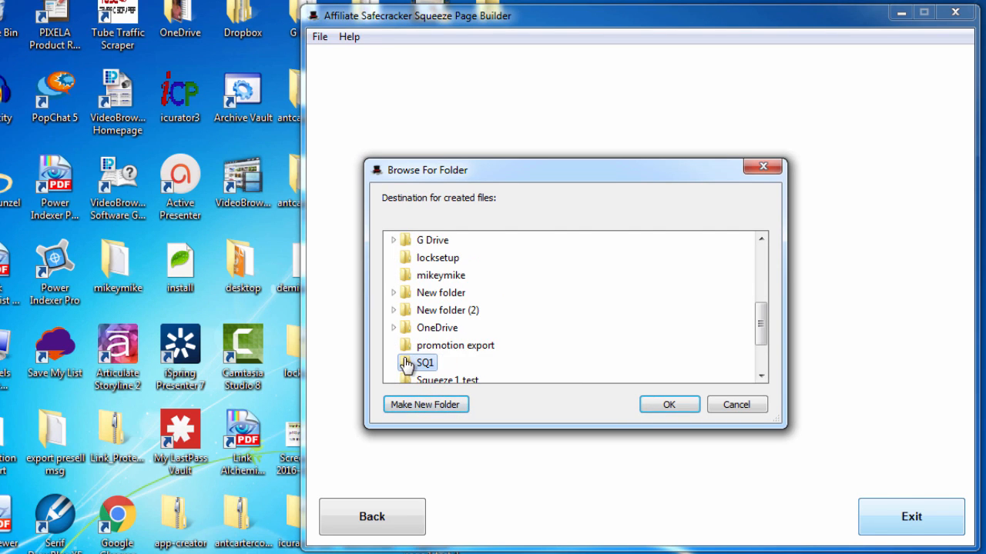
left_click(669, 405)
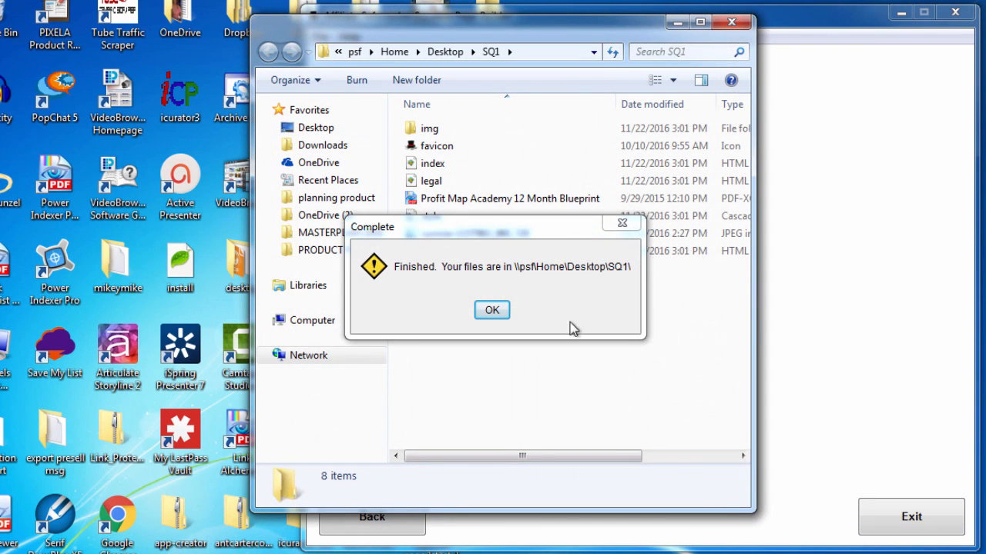
Dismiss the completion message, decline saving the project, and bring up the SQ1 folder
left_click(493, 309)
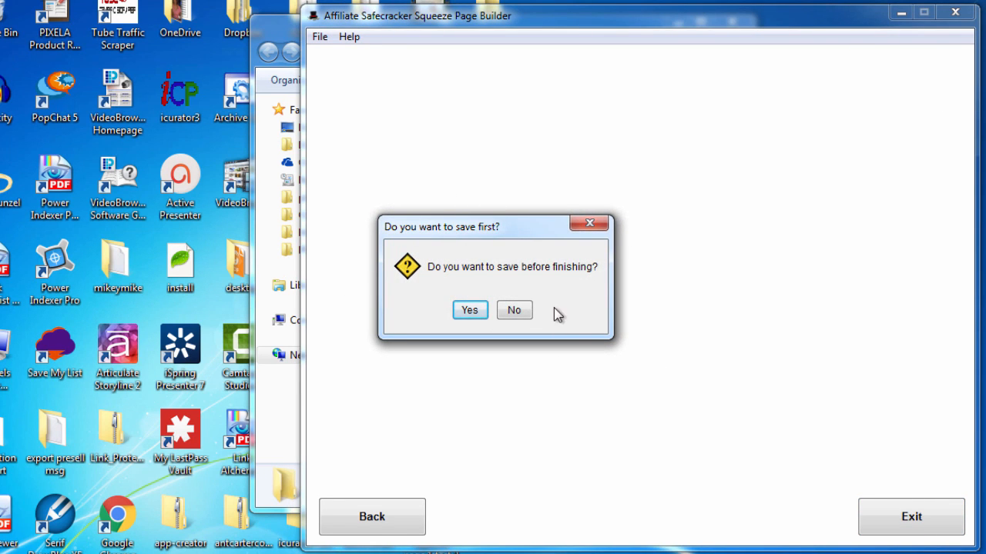
left_click(515, 309)
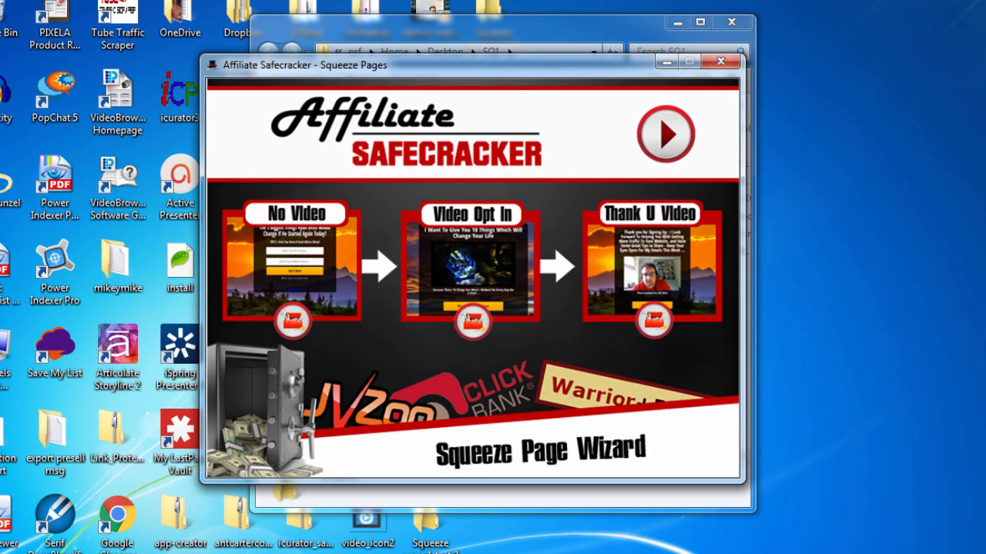
left_click(521, 39)
Preview the index page in Google Chrome
right_click(437, 170)
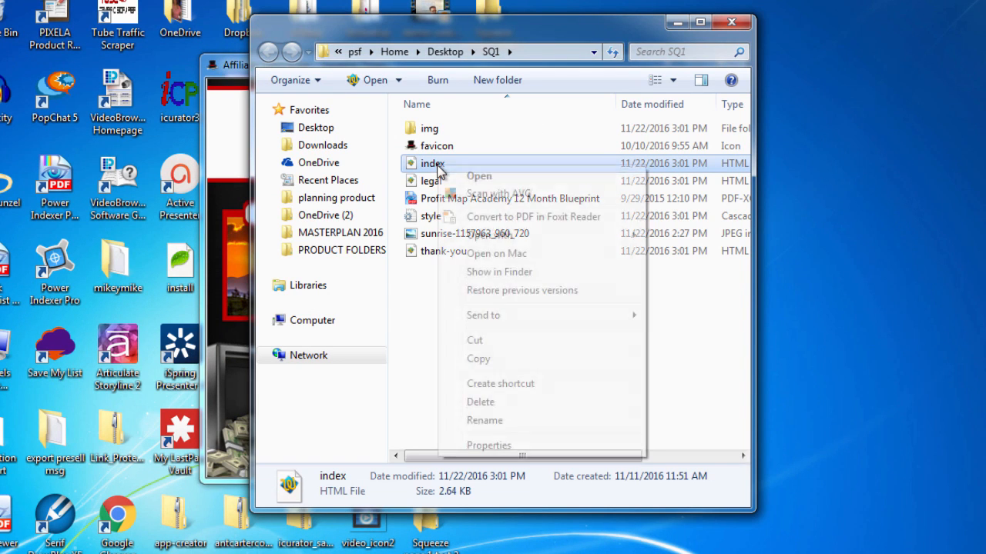
mouse_move(610, 239)
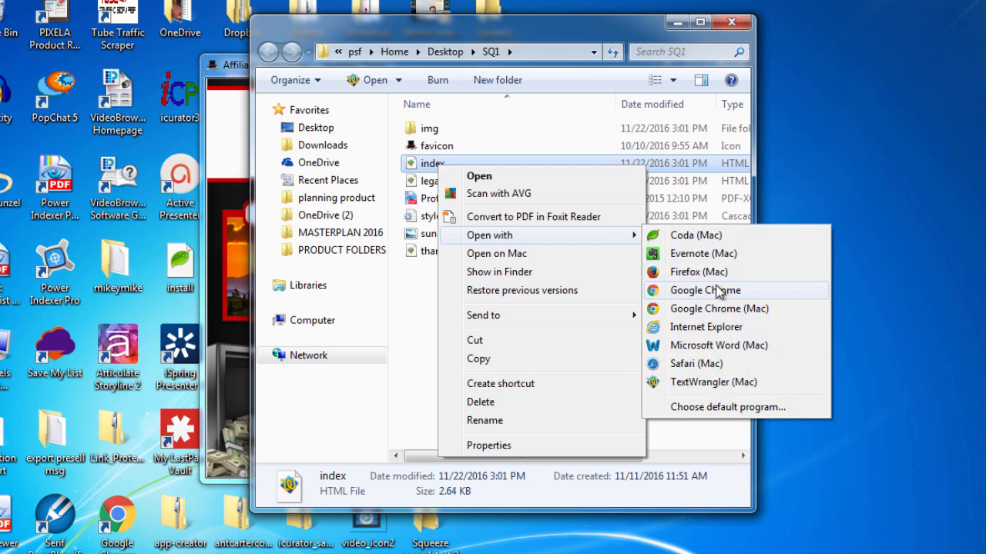
left_click(718, 290)
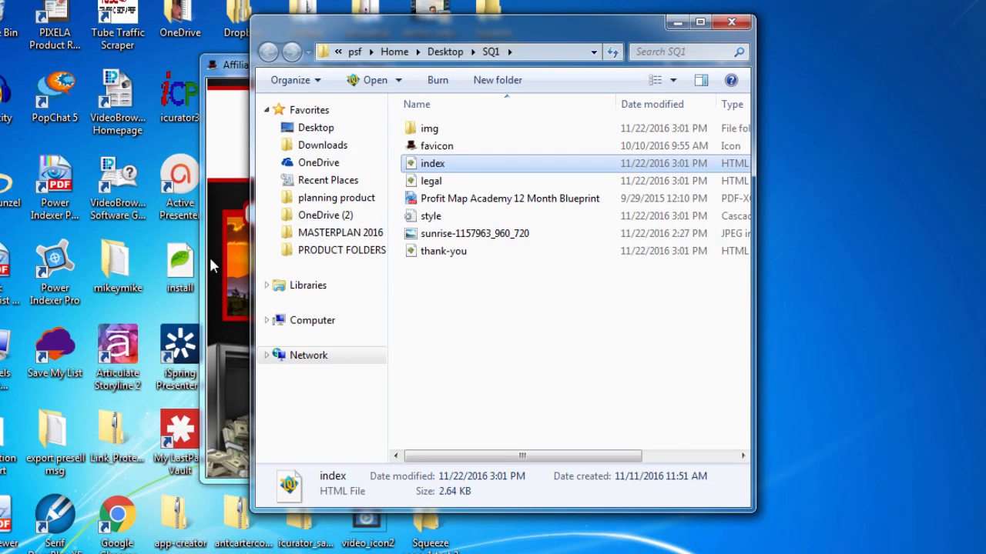
Compress all eight SQ1 files, img through thank-you, into a thank-you zip folder
left_click(453, 129)
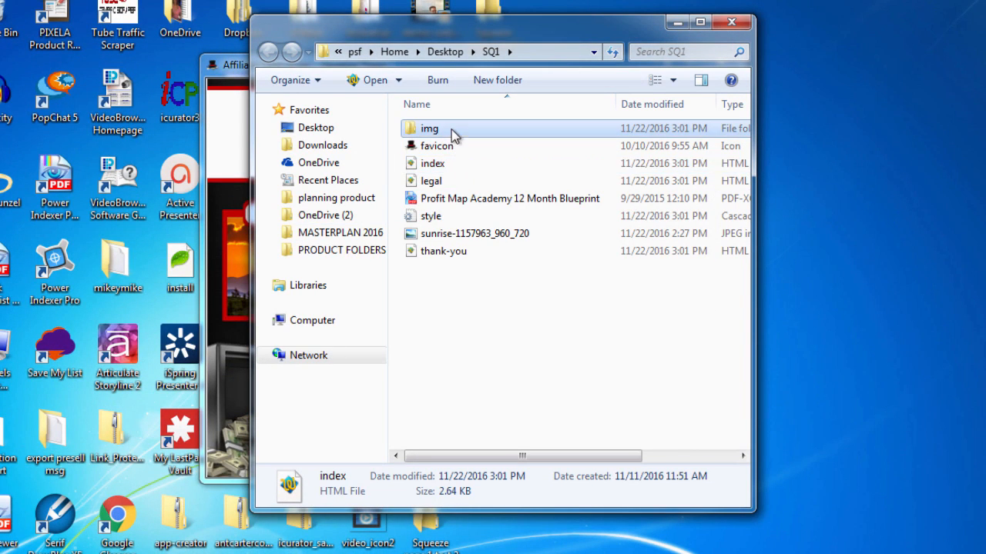
left_click(457, 254)
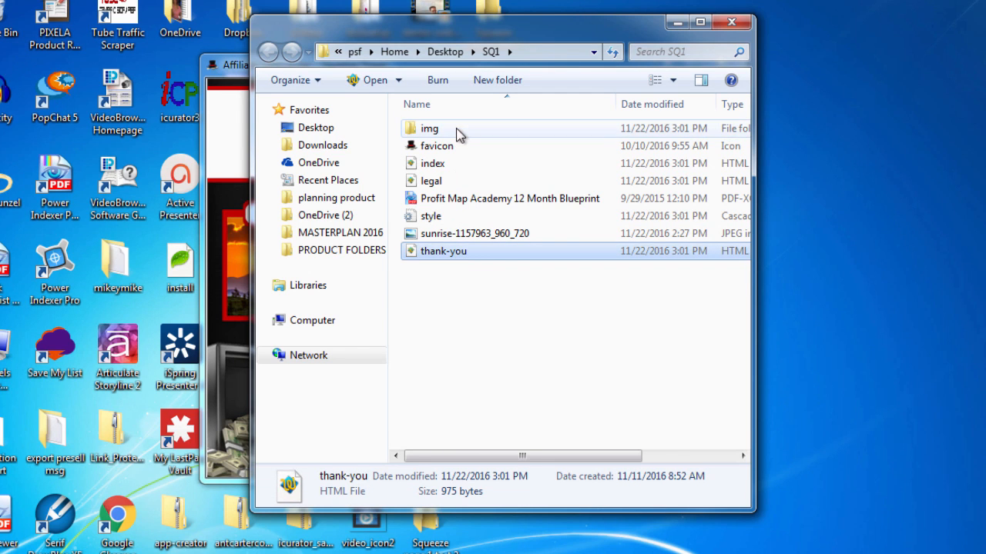
left_click(456, 131)
left_click(462, 253, "shift")
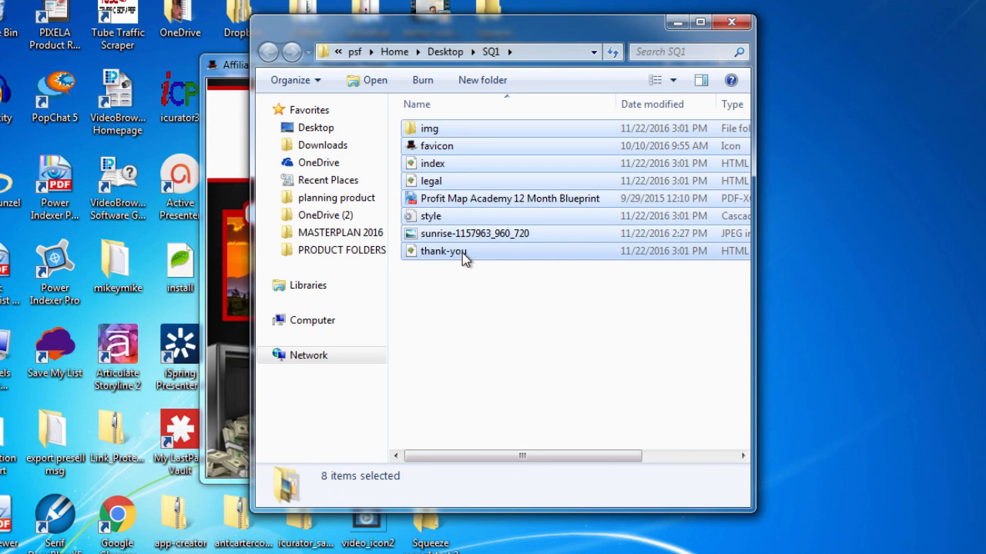
right_click(462, 252)
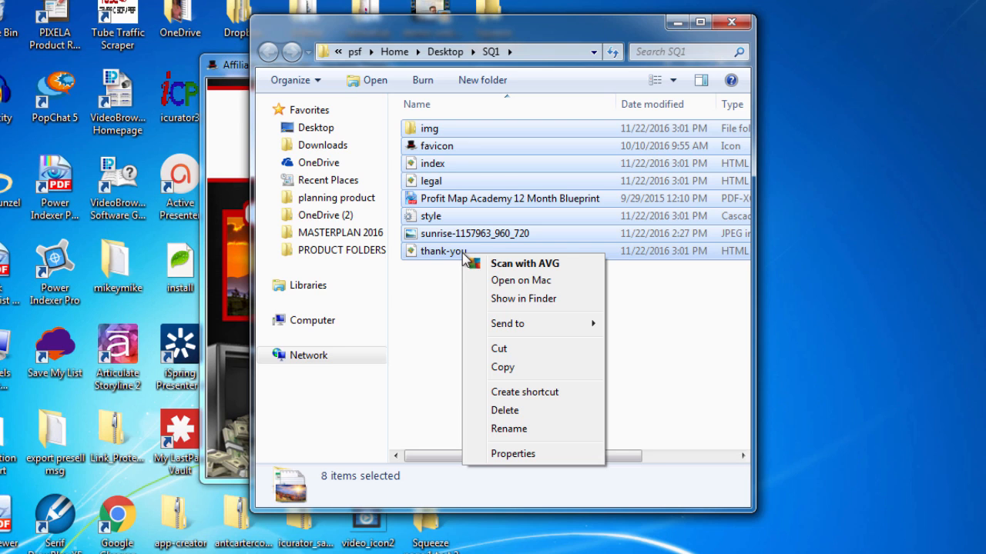
mouse_move(494, 326)
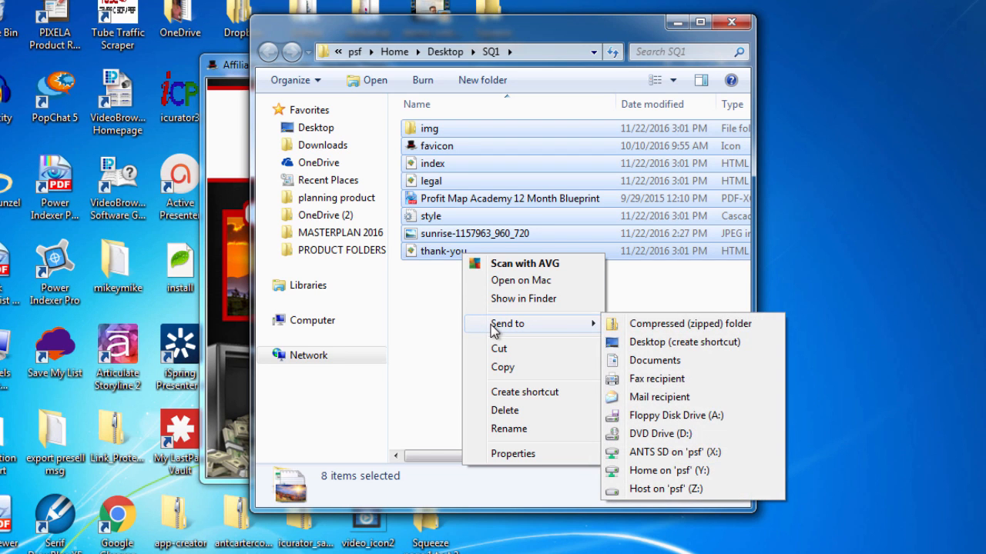
left_click(672, 333)
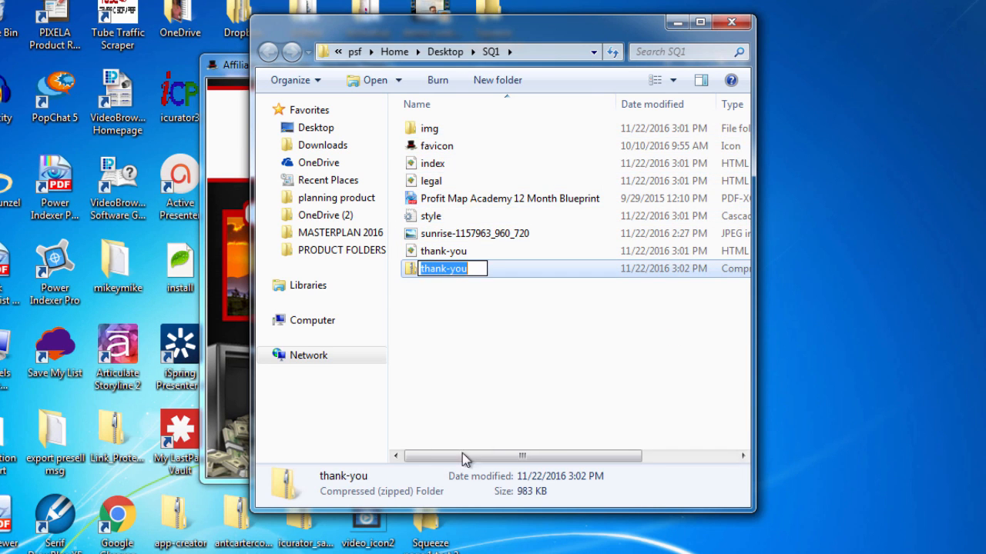
left_click(532, 361)
left_click(531, 361)
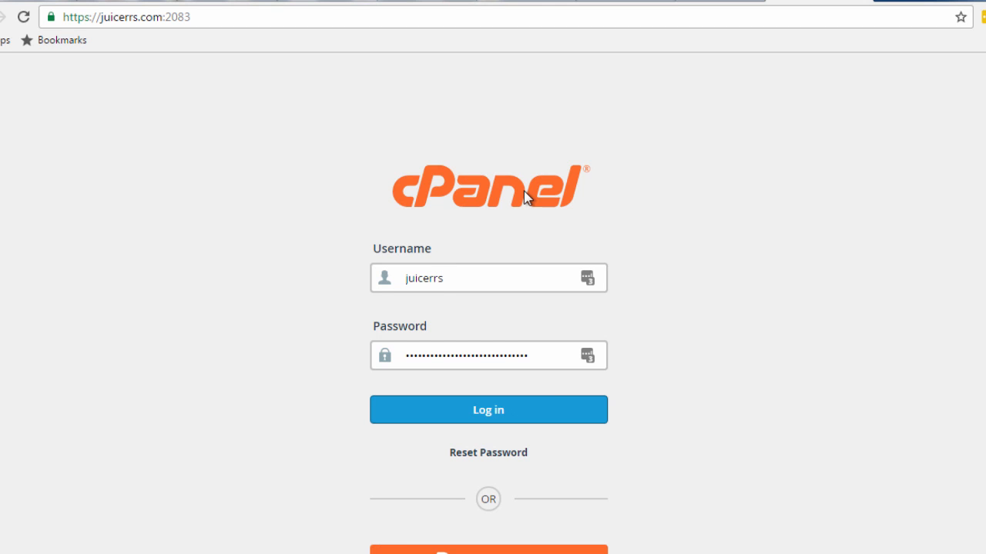
Log in to cPanel, create a sign-up folder inside public_html, and open it
left_click(534, 407)
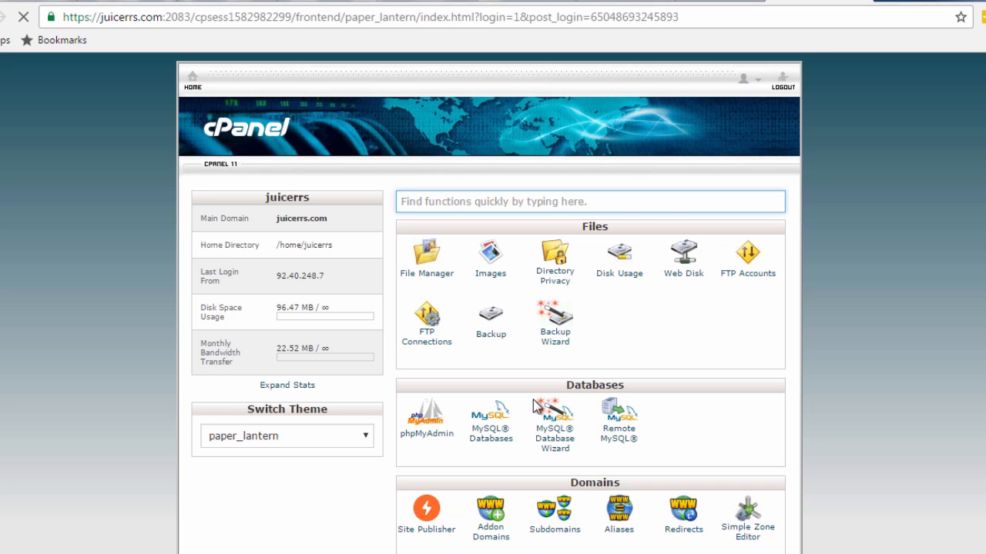
left_click(440, 281)
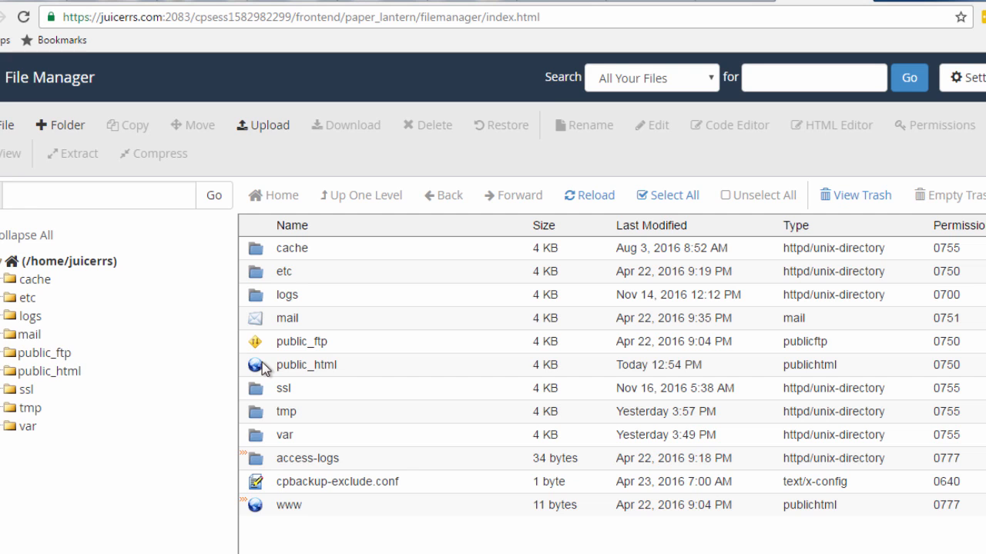
double_click(262, 365)
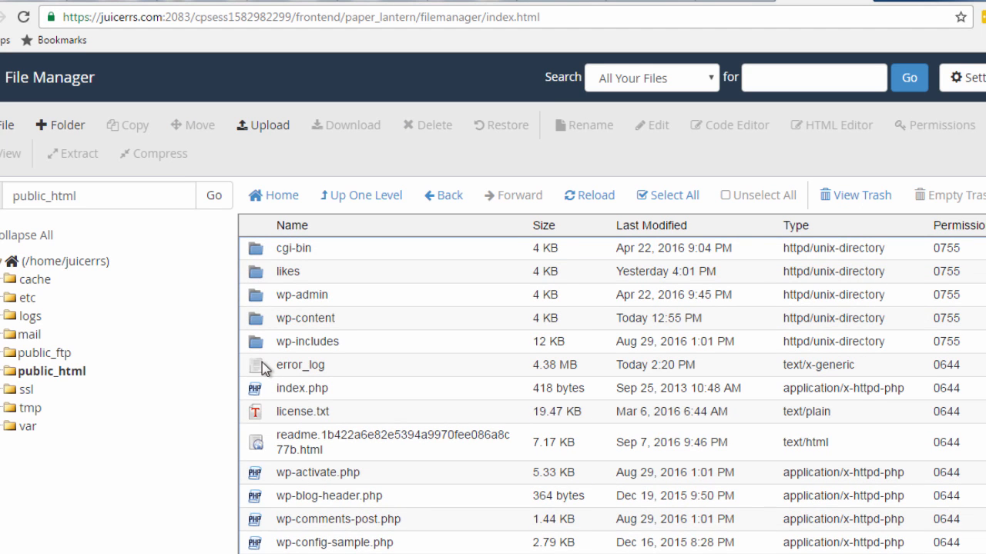
left_click(64, 124)
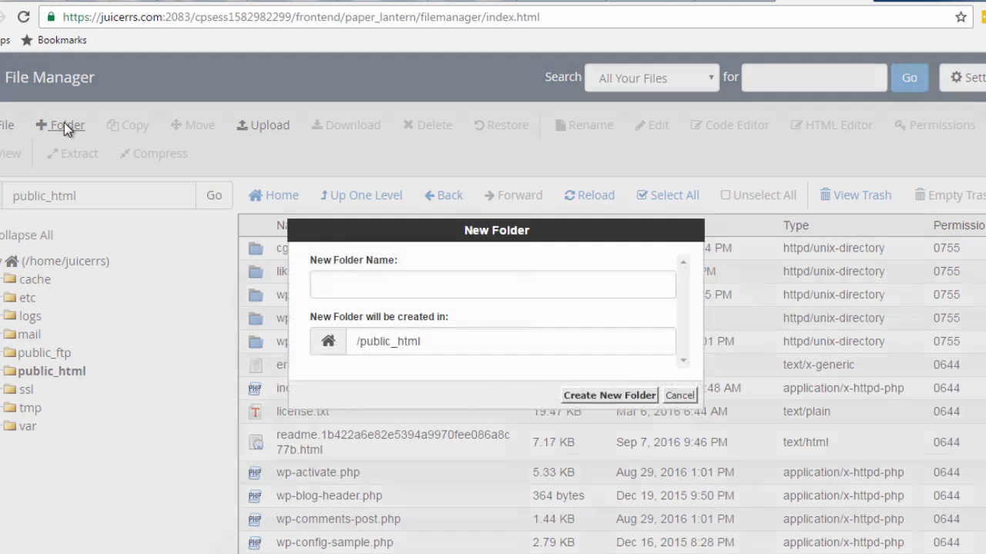
type("si")
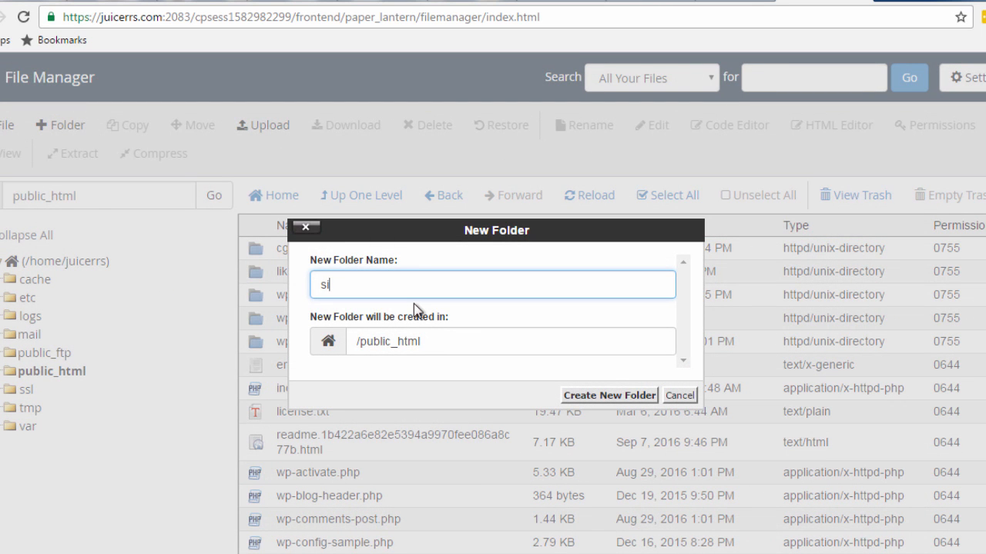
type("gn-up")
left_click(577, 397)
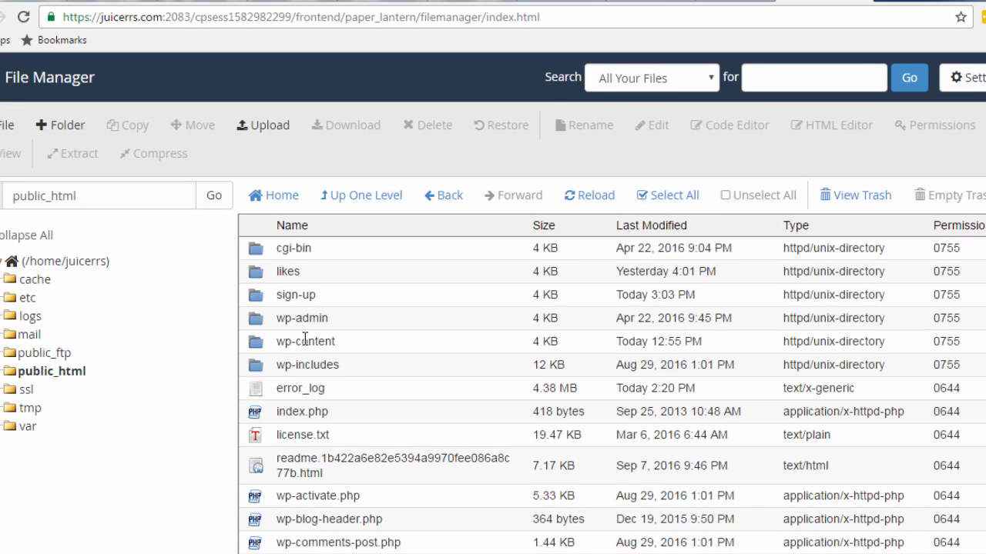
double_click(268, 295)
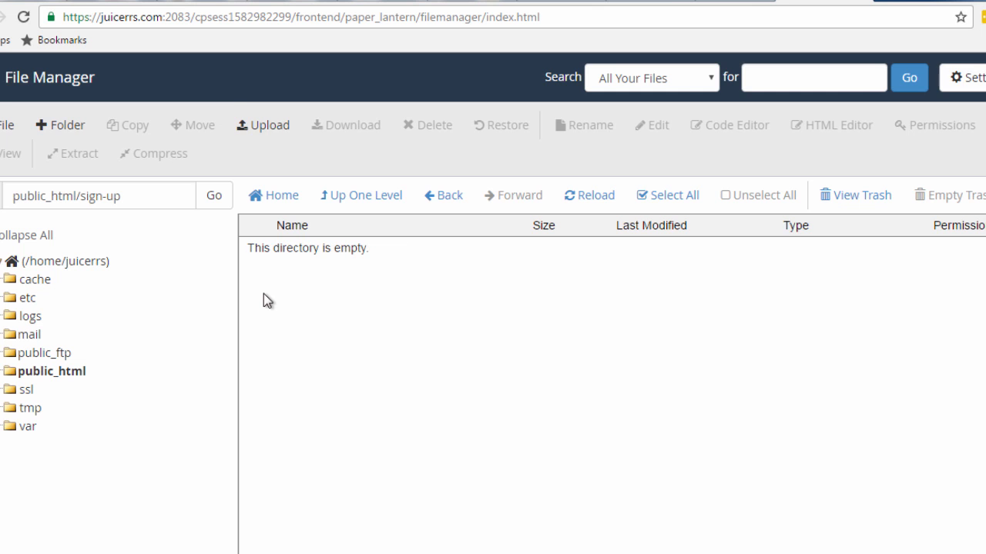
Upload thank-you.zip from Desktop > SQ1 into public_html/sign-up and go back to that folder
left_click(255, 124)
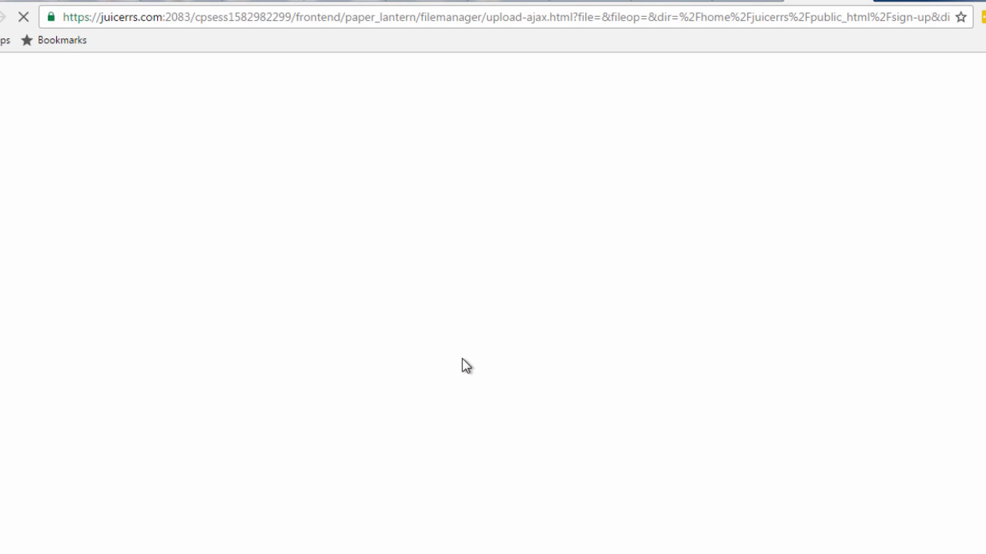
left_click(493, 354)
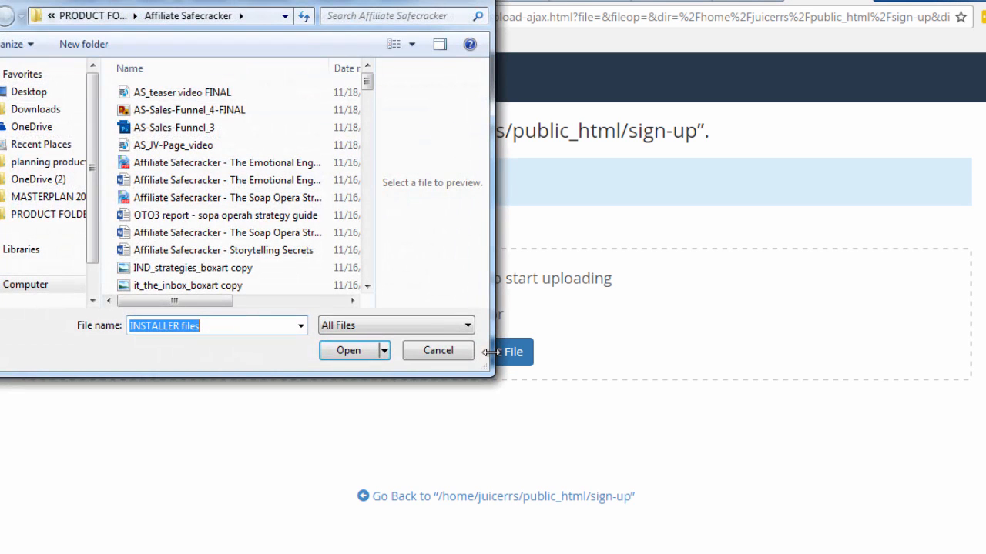
left_click(35, 92)
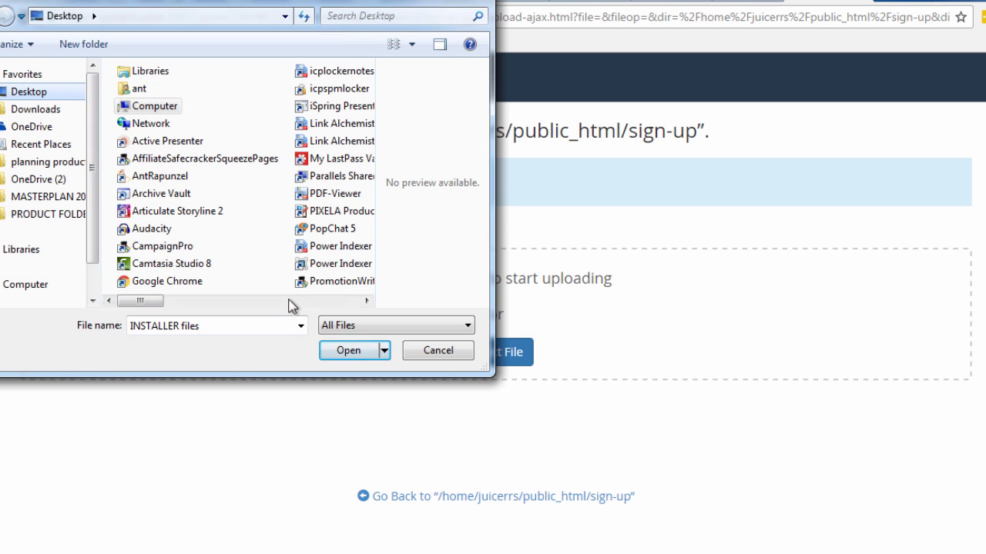
scroll(352, 304, "right", 5)
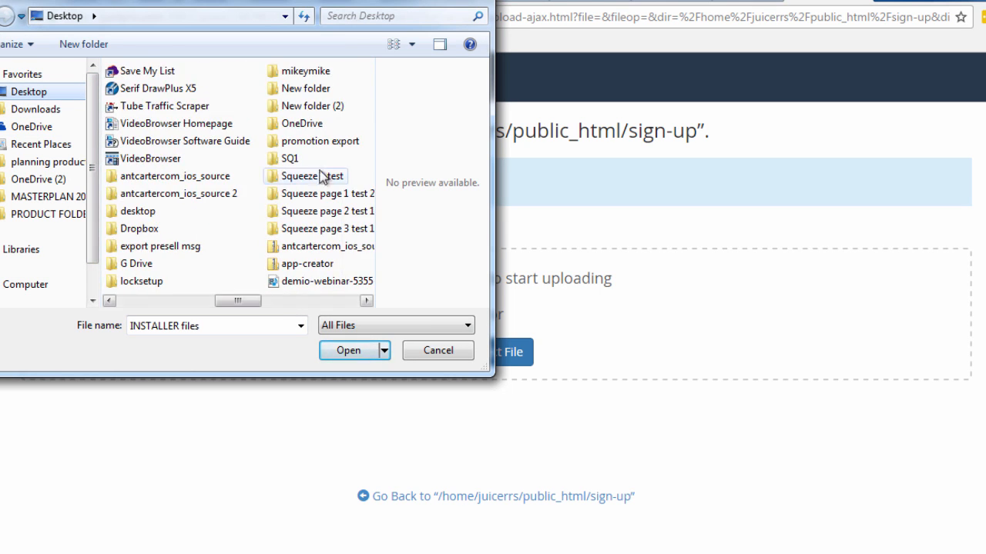
double_click(290, 158)
double_click(152, 235)
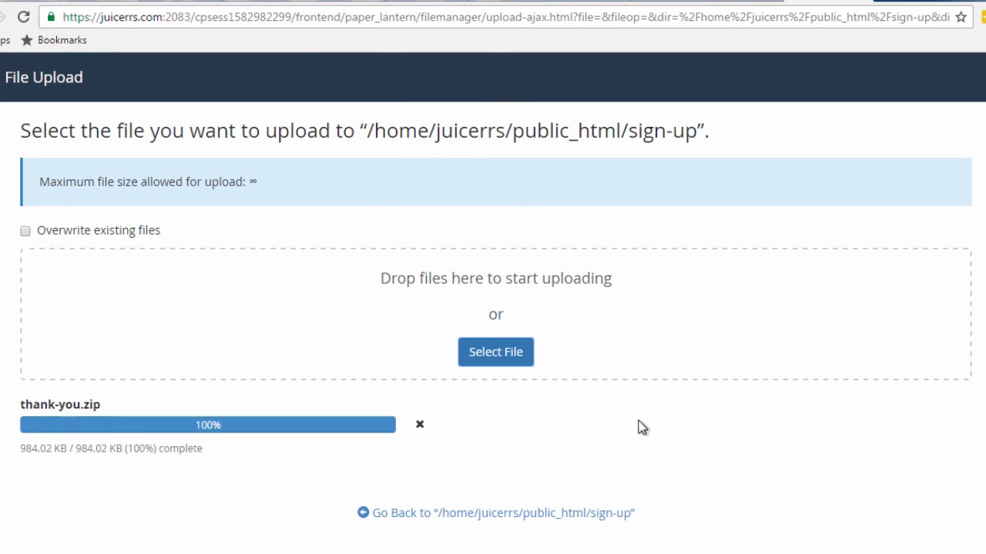
left_click(474, 515)
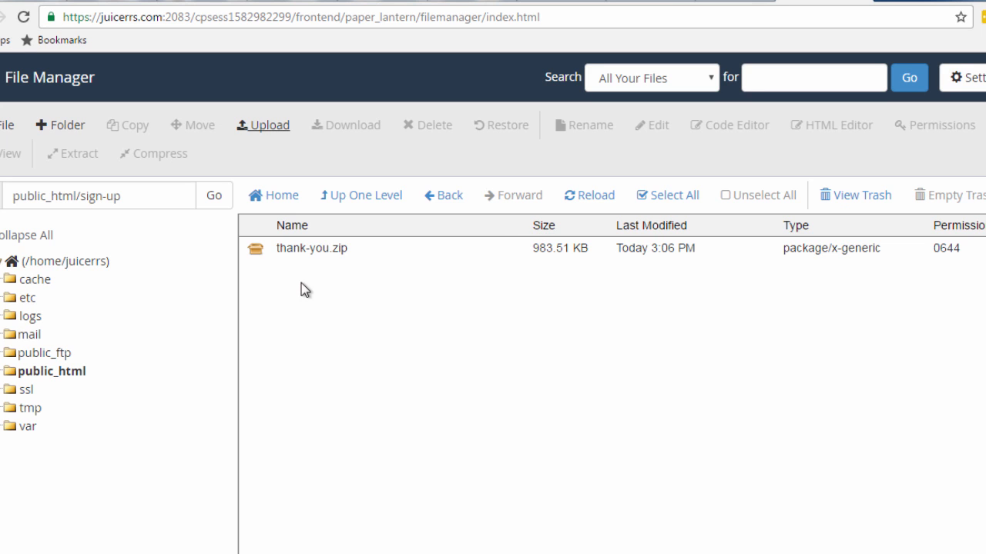
Extract thank-you.zip into the sign-up folder and reload the listing to show its files
left_click(315, 248)
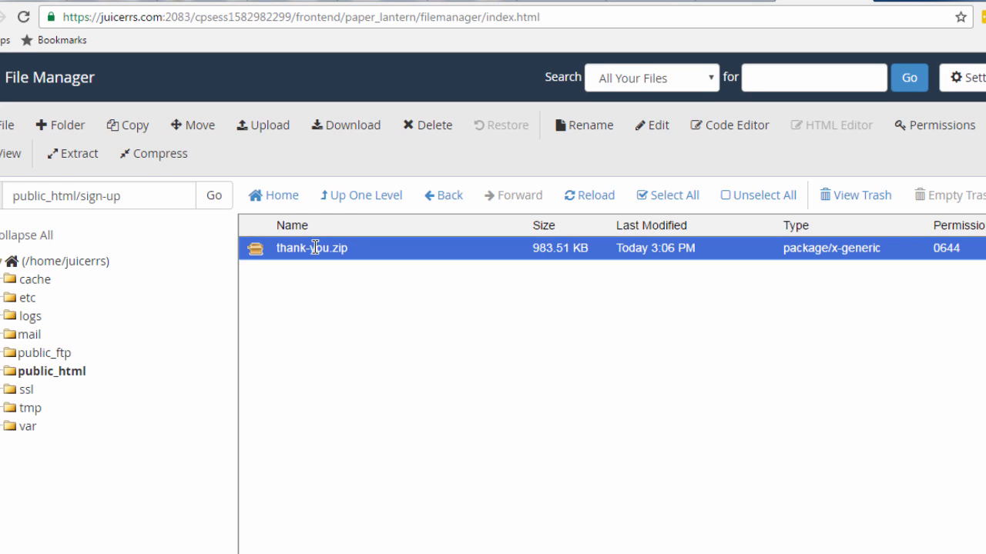
left_click(77, 154)
left_click(621, 400)
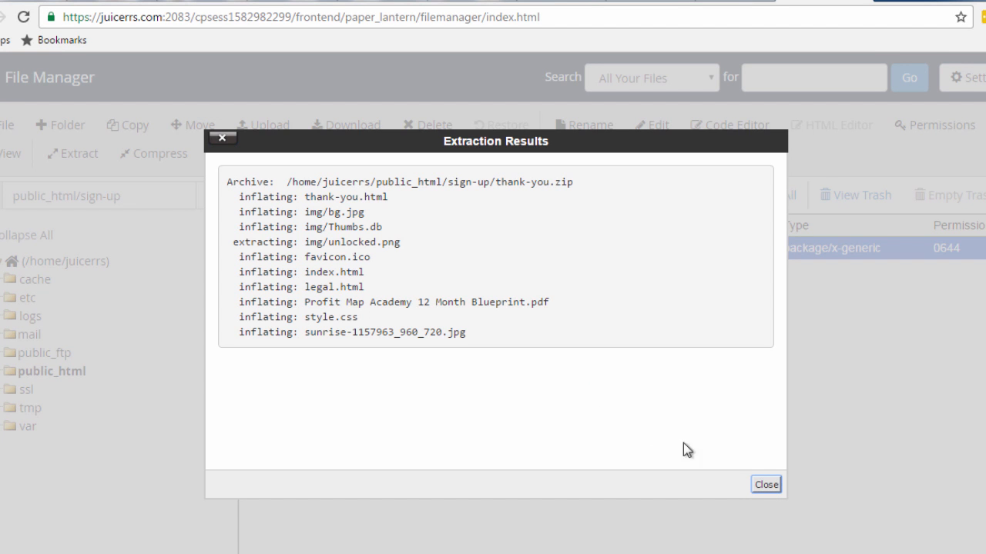
left_click(766, 484)
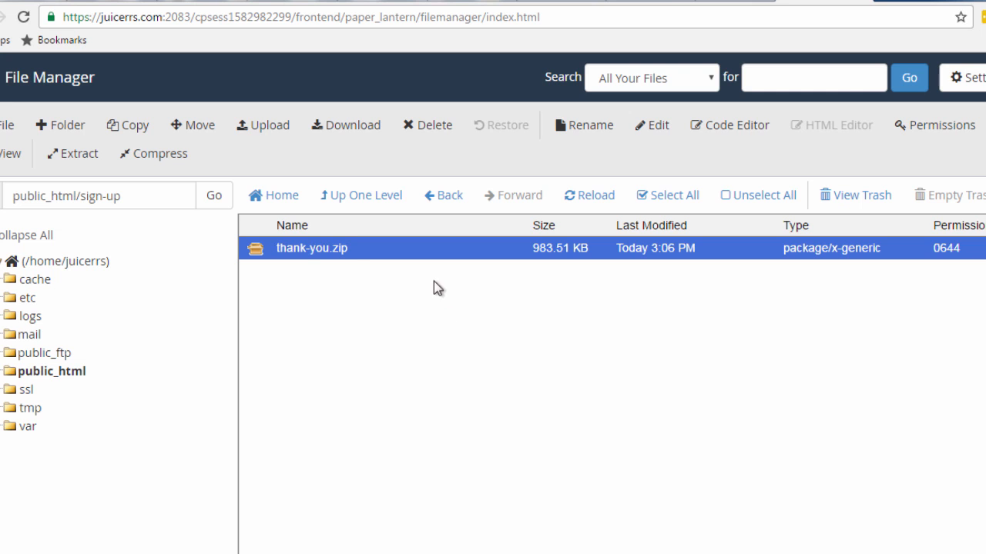
left_click(570, 196)
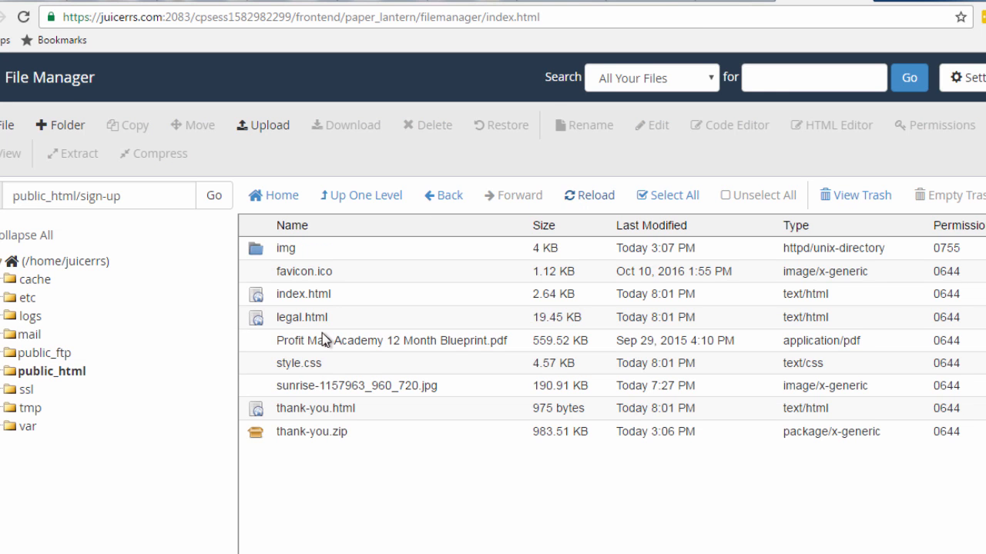
Delete thank-you.zip permanently, skipping the trash
left_click(291, 431)
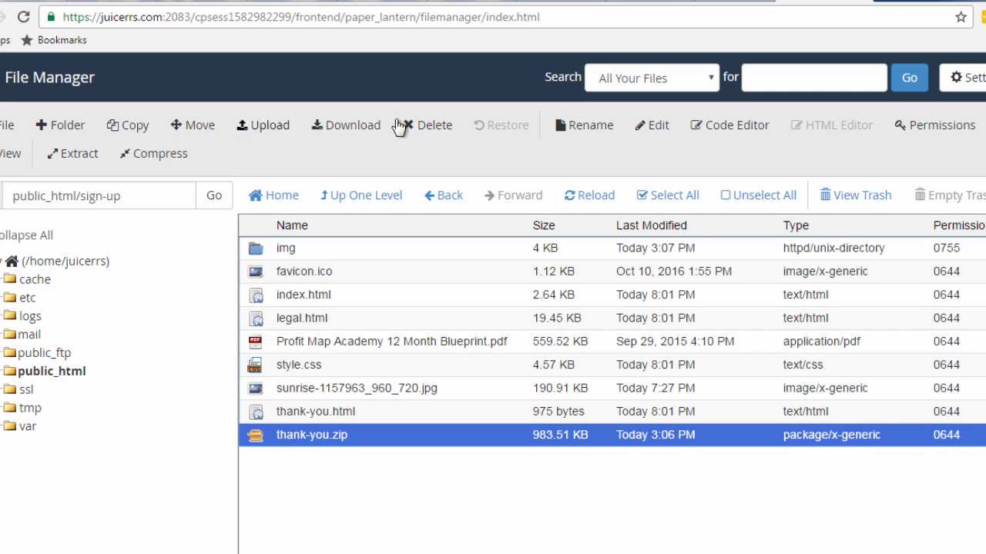
left_click(433, 125)
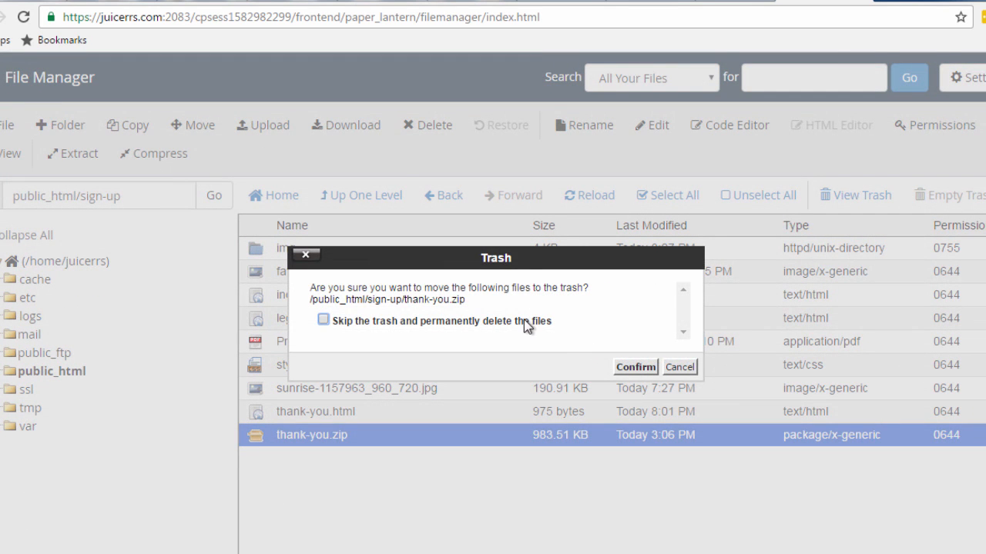
left_click(528, 322)
left_click(623, 365)
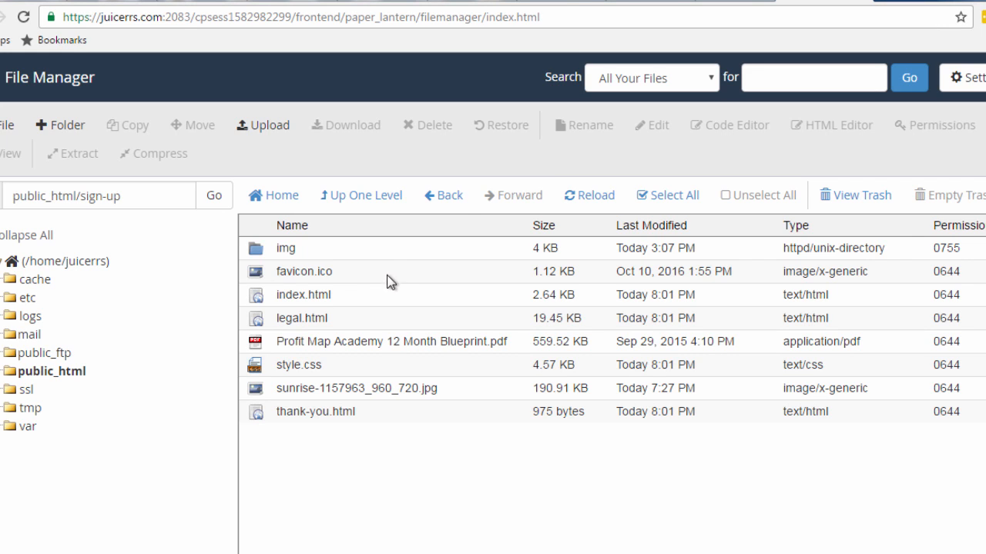
Load juicerrs.com/sign-up/ in a new tab and reveal its Get Instant Access name and email form
left_click(886, 4)
type("jui")
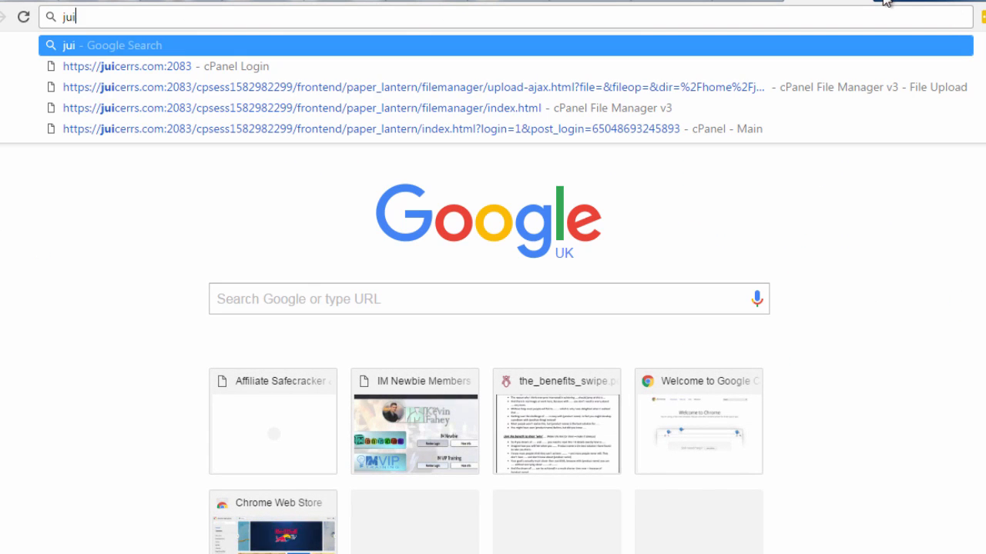
type("cerrs.")
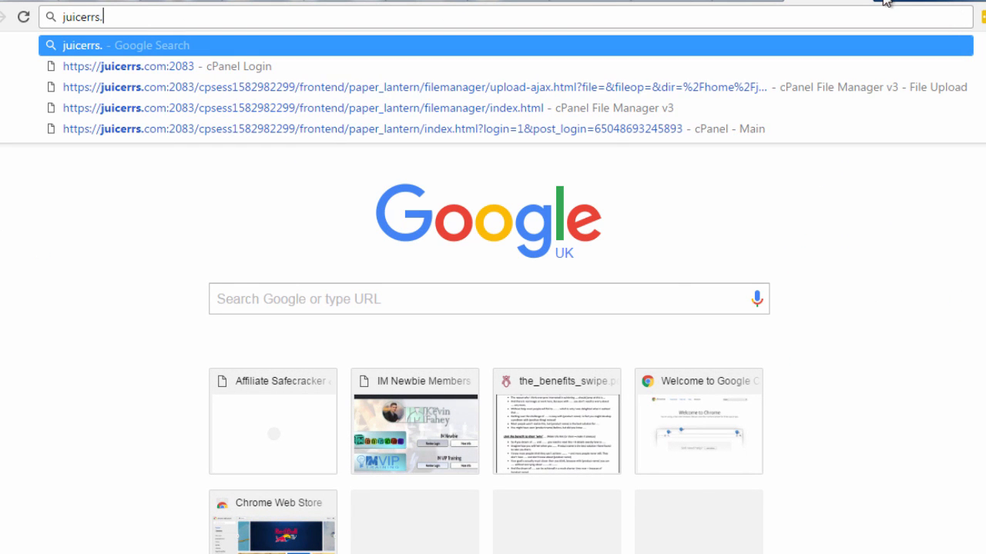
type("com/")
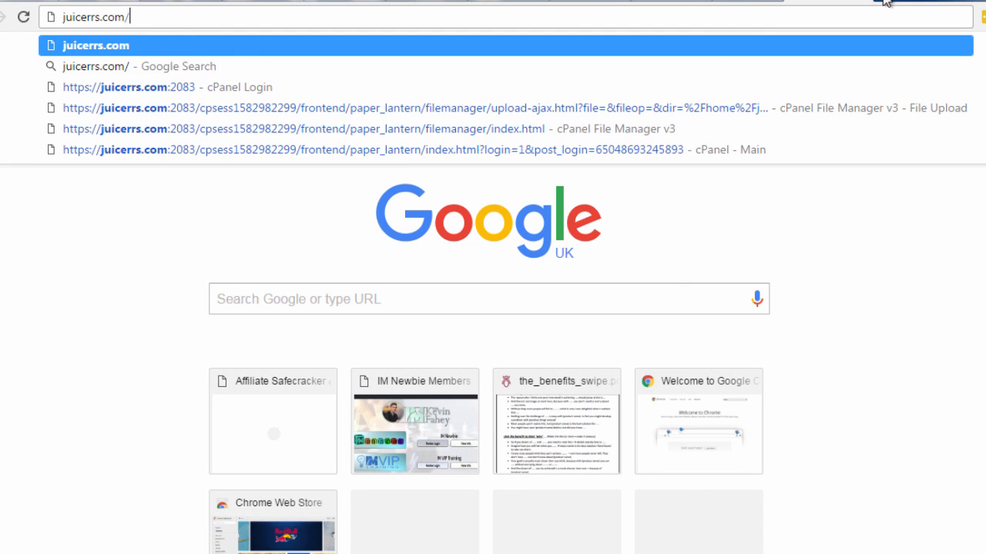
type("sign-")
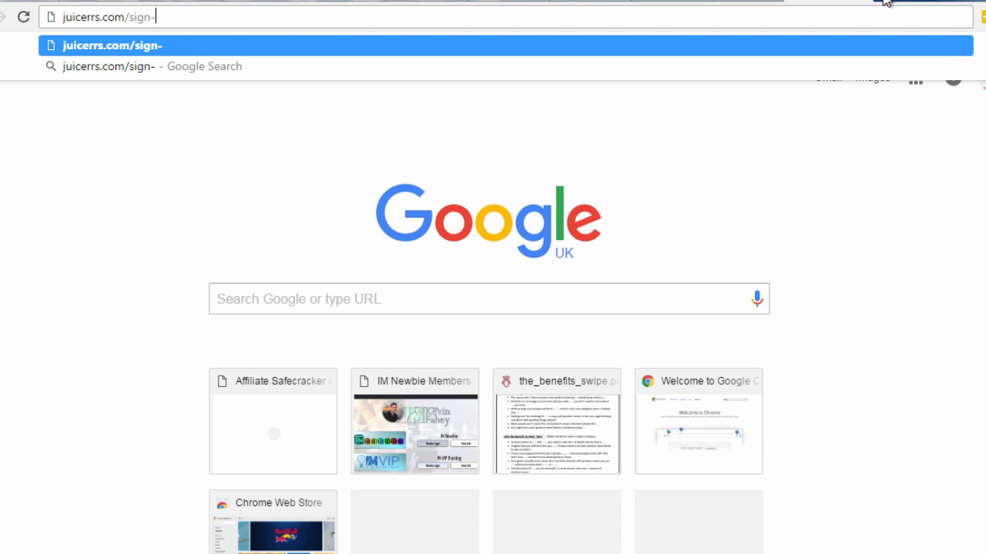
type("up/")
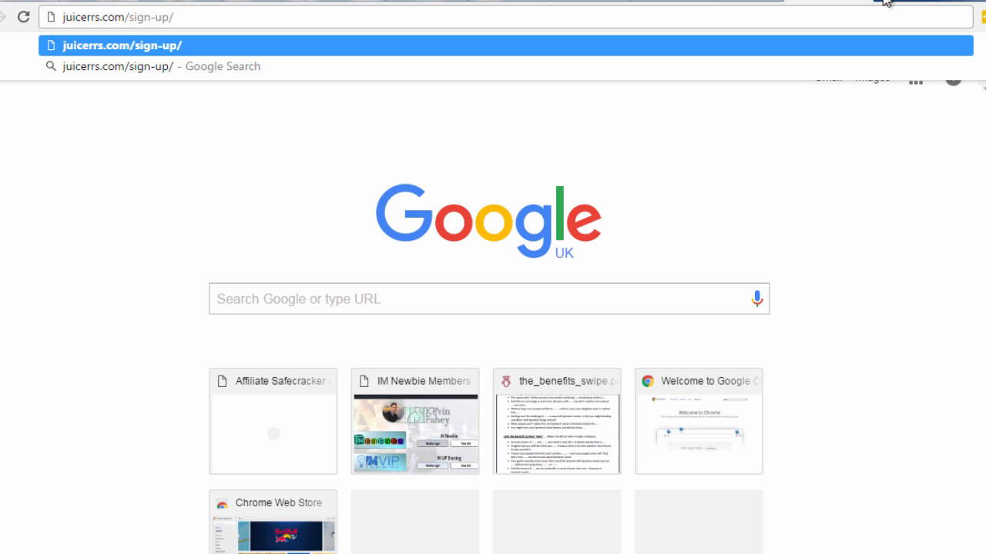
key("Return")
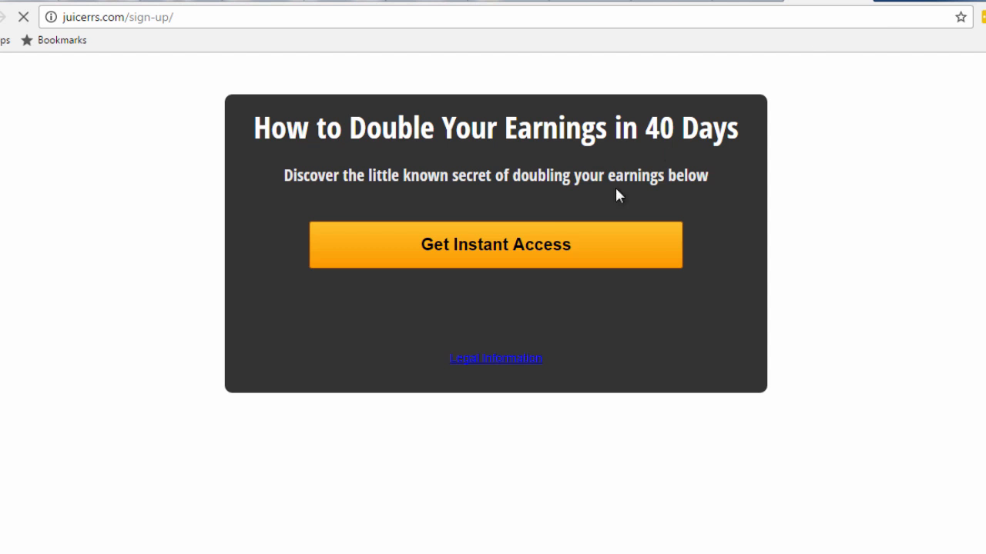
left_click(550, 235)
left_click(525, 219)
Submit the sign-up form with a test first name and e-mail address
type("james")
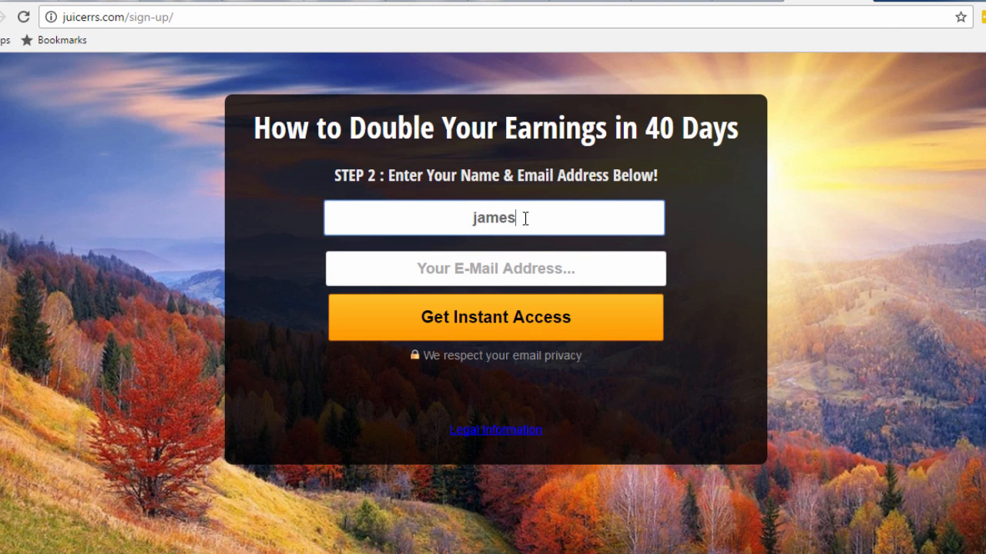
key("Tab")
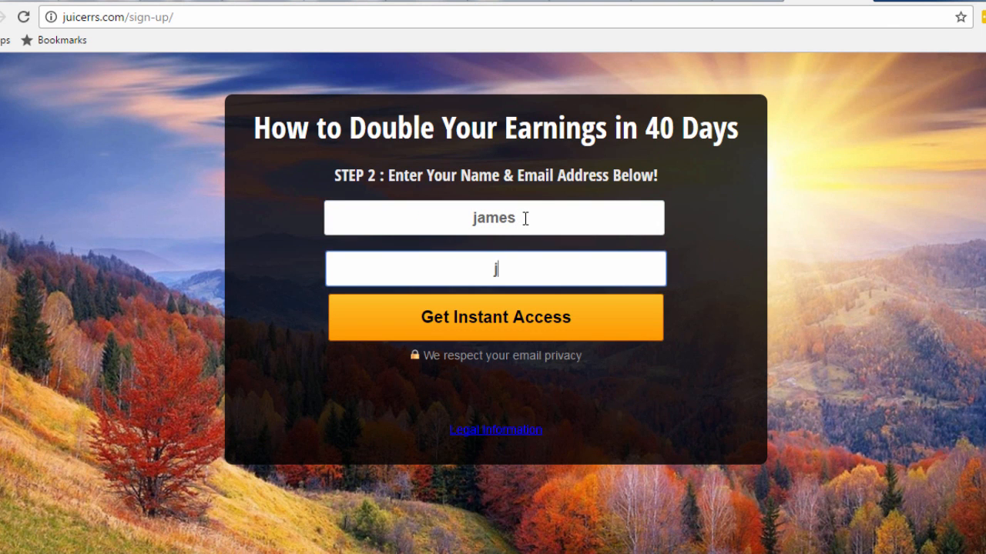
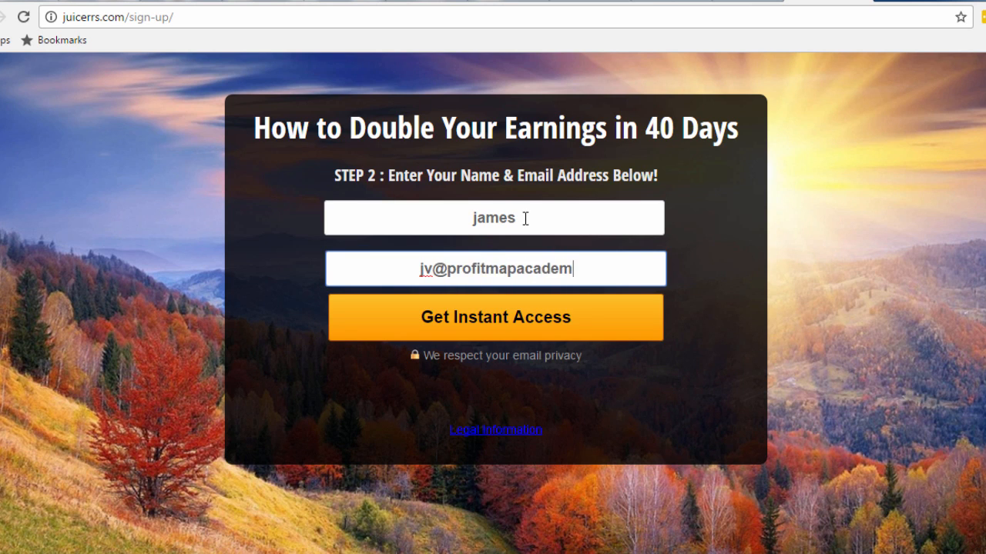
left_click(512, 321)
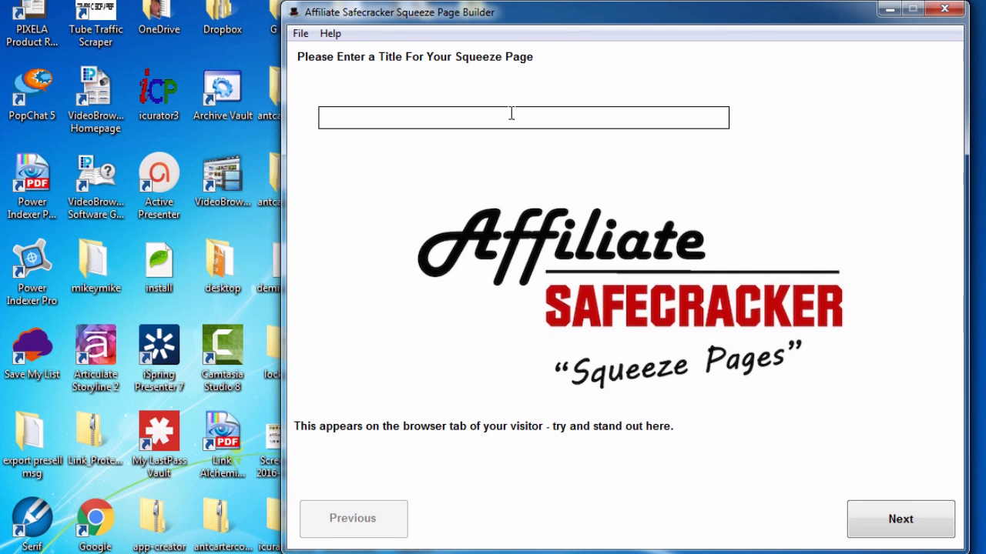
Enter the page title 'title' and choose the sunrise image from the Desktop as background
type("title")
left_click(882, 514)
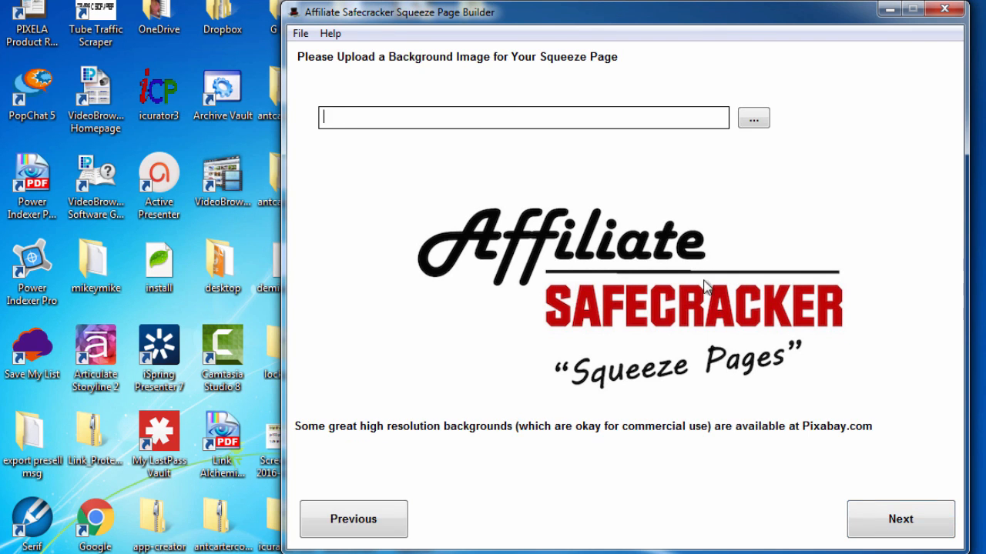
left_click(754, 123)
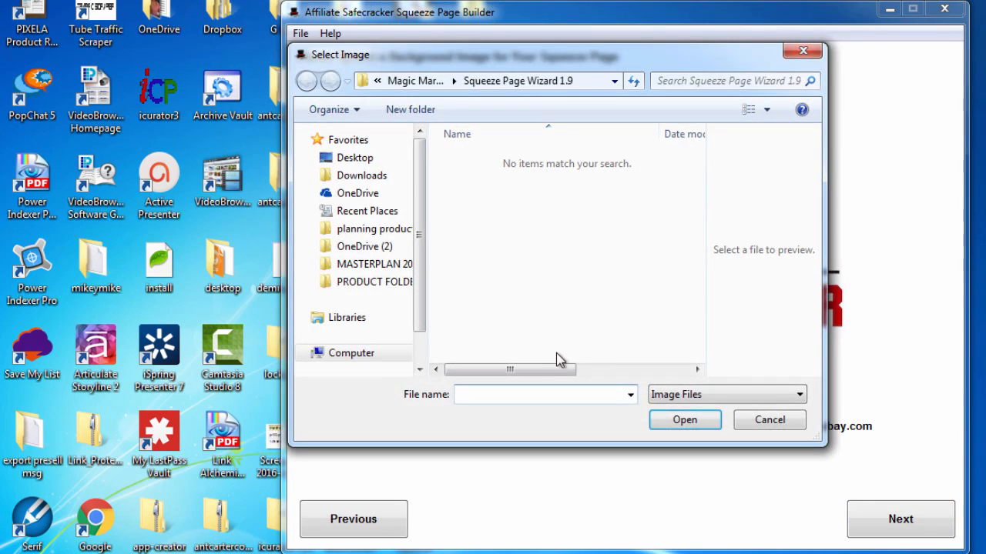
left_click(354, 158)
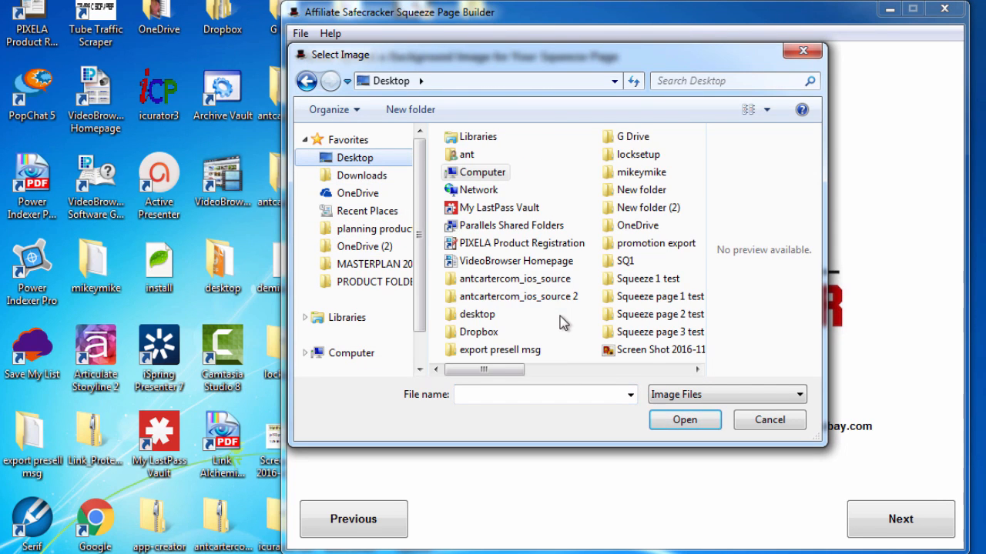
left_click(649, 368)
left_click(667, 154)
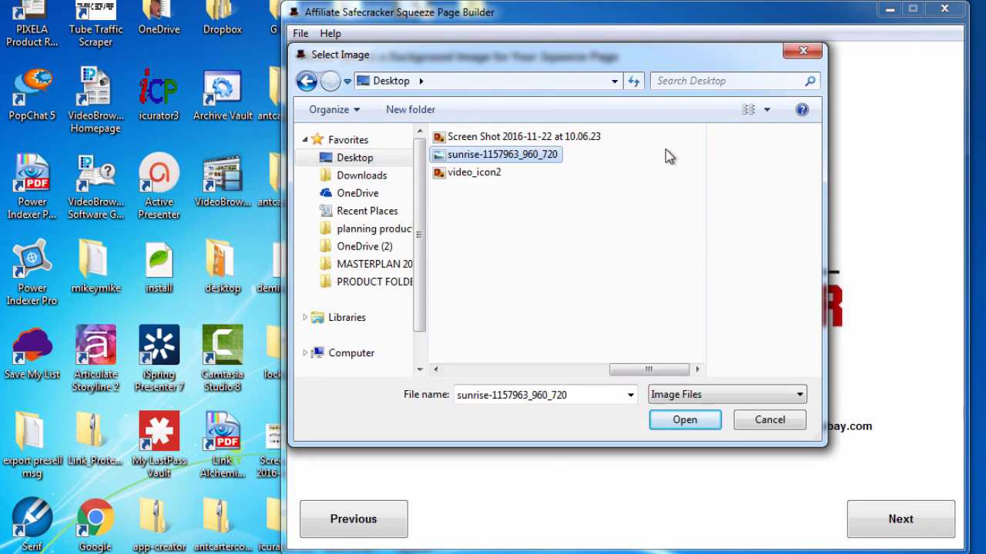
double_click(486, 153)
left_click(874, 521)
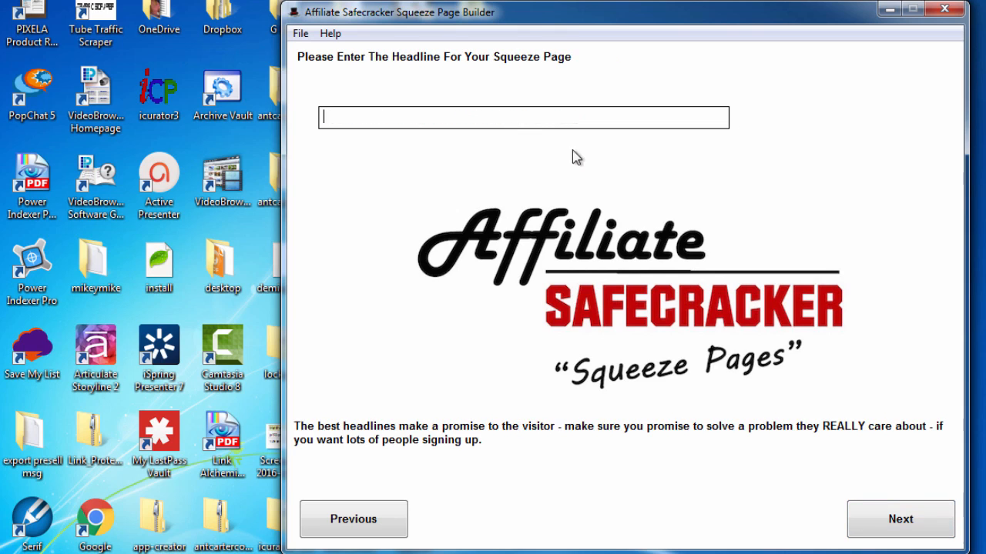
Set the squeeze page headline to 'headline', fixing the typo, and continue to the video ID step
type("headlinba")
key("BackSpace")
key("BackSpace")
type("e")
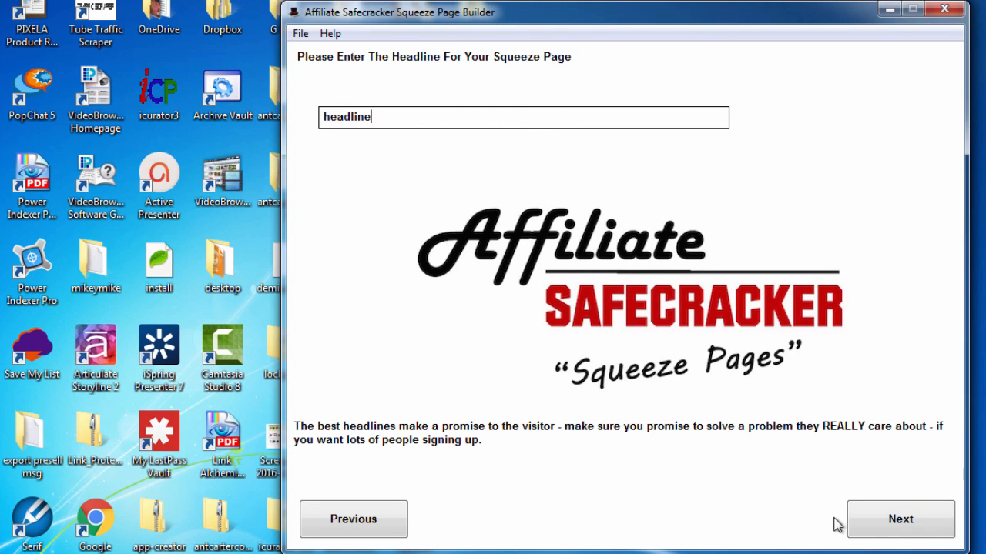
left_click(895, 519)
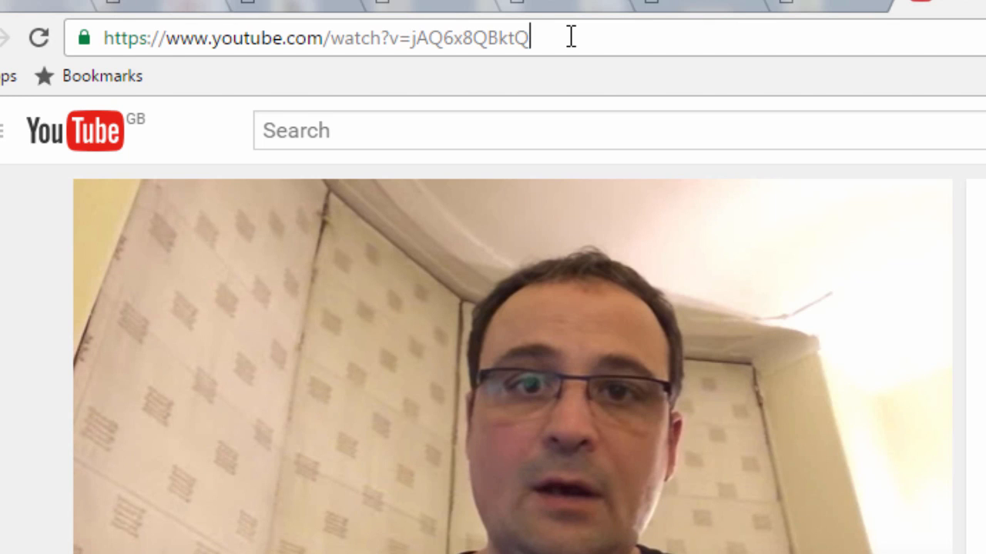
Select the video ID jAQ6x8QBktQ at the end of the YouTube address
left_click_drag(571, 37, 414, 38)
key("ctrl+c")
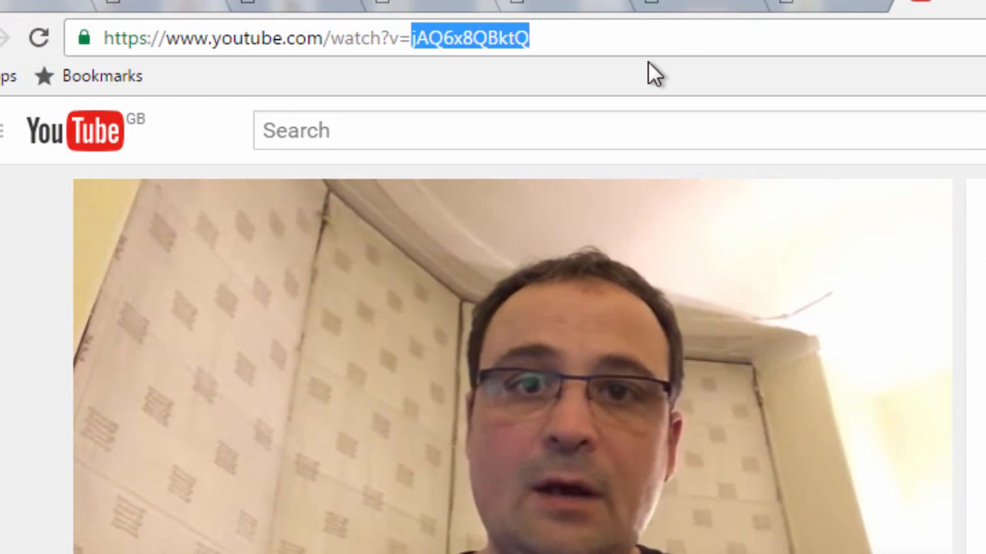
Paste the video ID jAQ6x8QBktQ into the page builder's video step
key("alt+Tab")
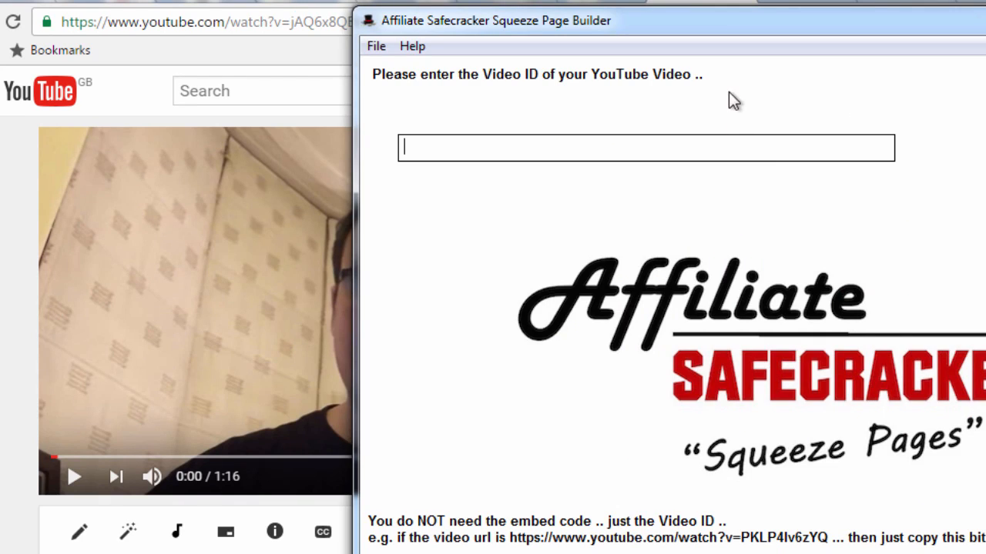
key("ctrl+v")
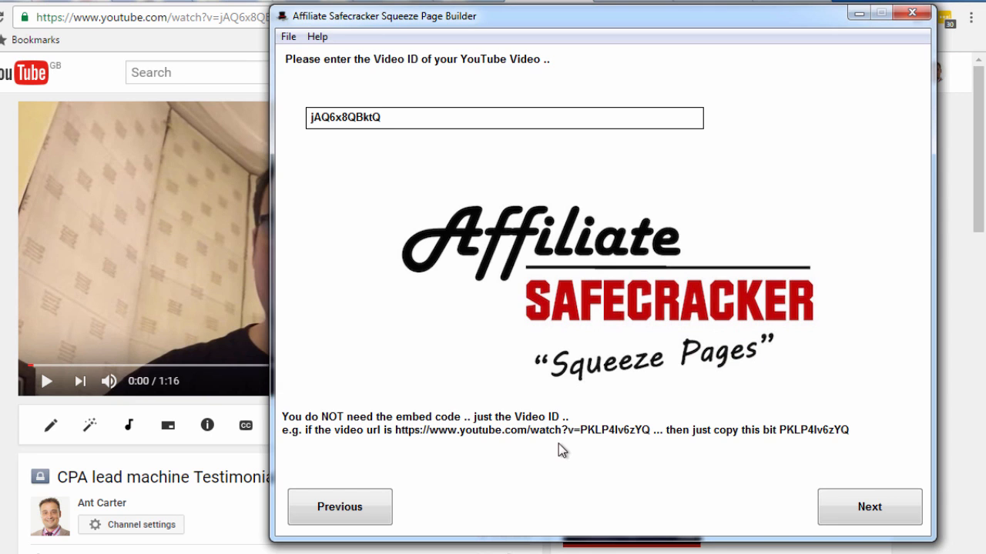
left_click(847, 500)
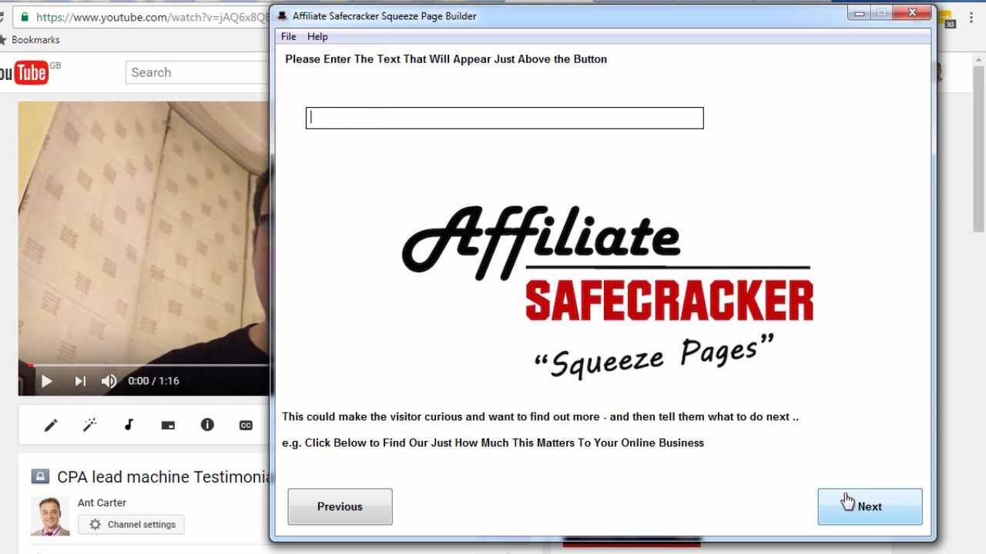
Enter 'text above button' and 'text on button', then paste the GetResponse campaign token
left_click(599, 123)
type("text above button")
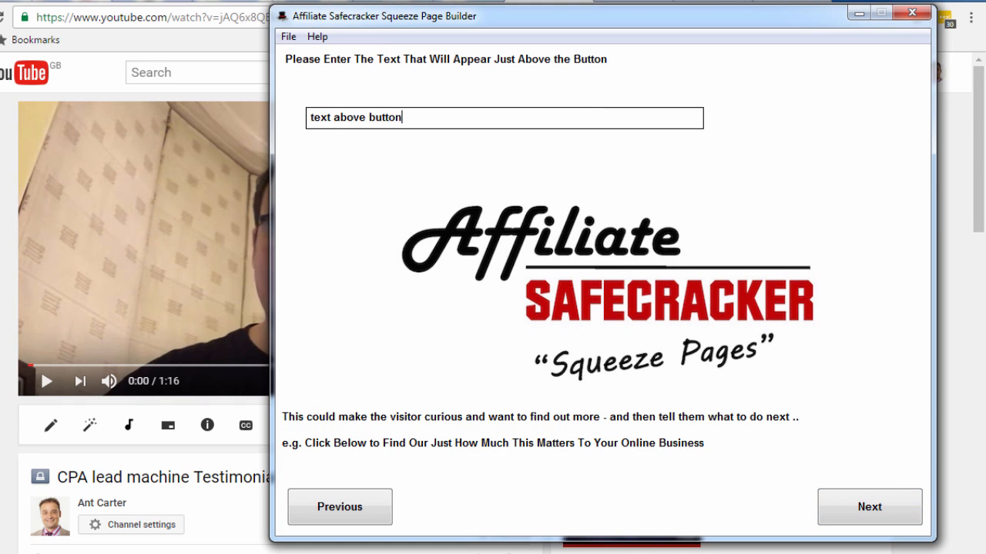
left_click(869, 506)
type("t")
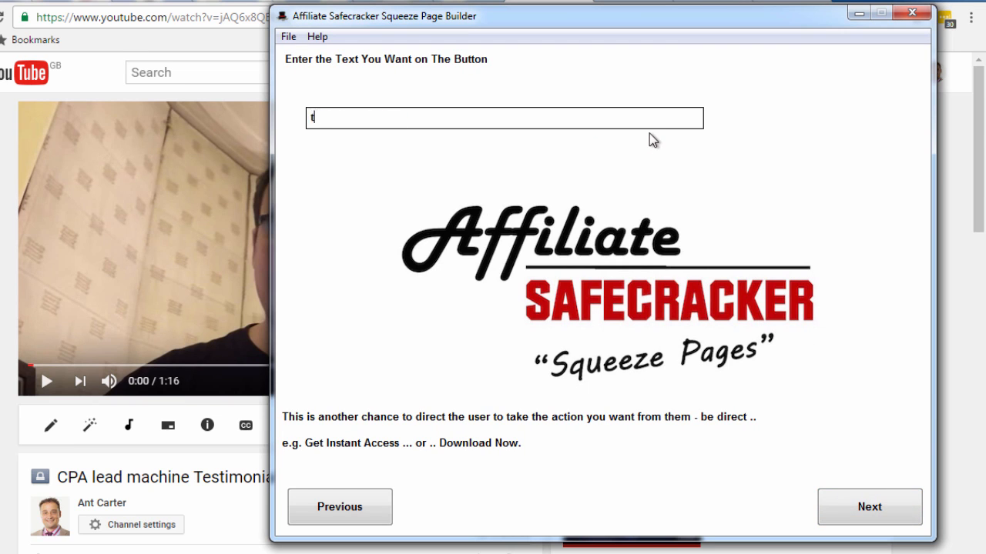
type("ext on button")
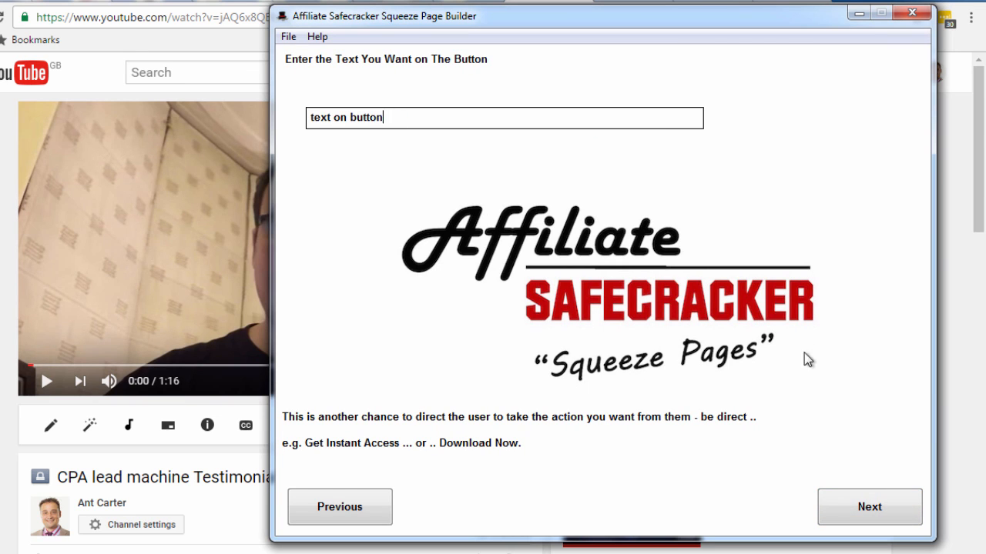
left_click(860, 518)
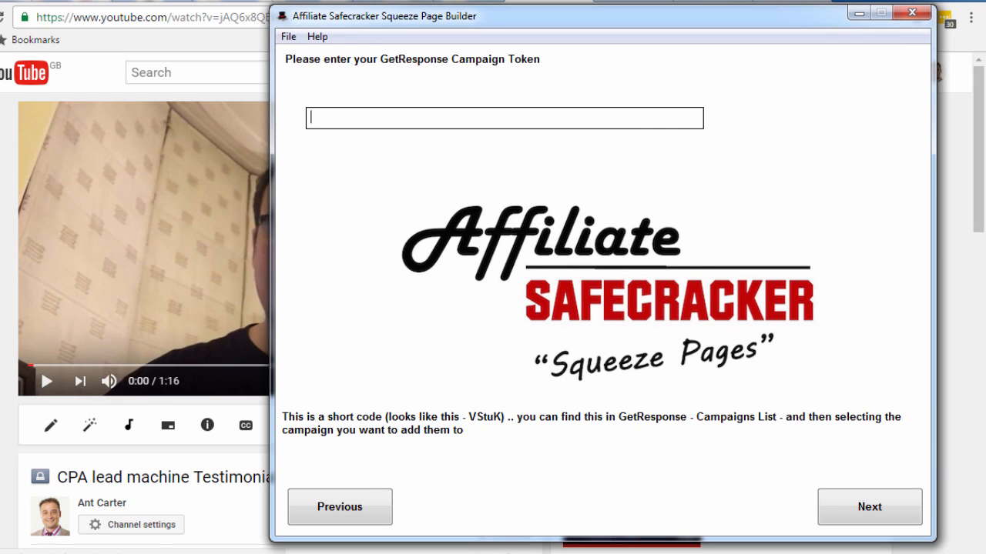
key("ctrl+v")
left_click(862, 508)
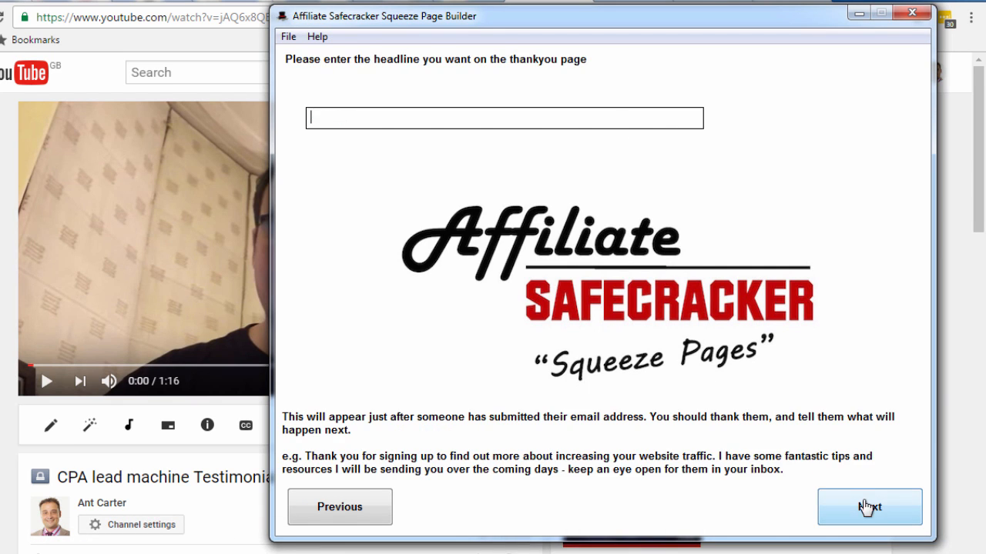
Set the thank-you headline to 'thank you page headline' and skip the lead magnet upload
type("thank you page head")
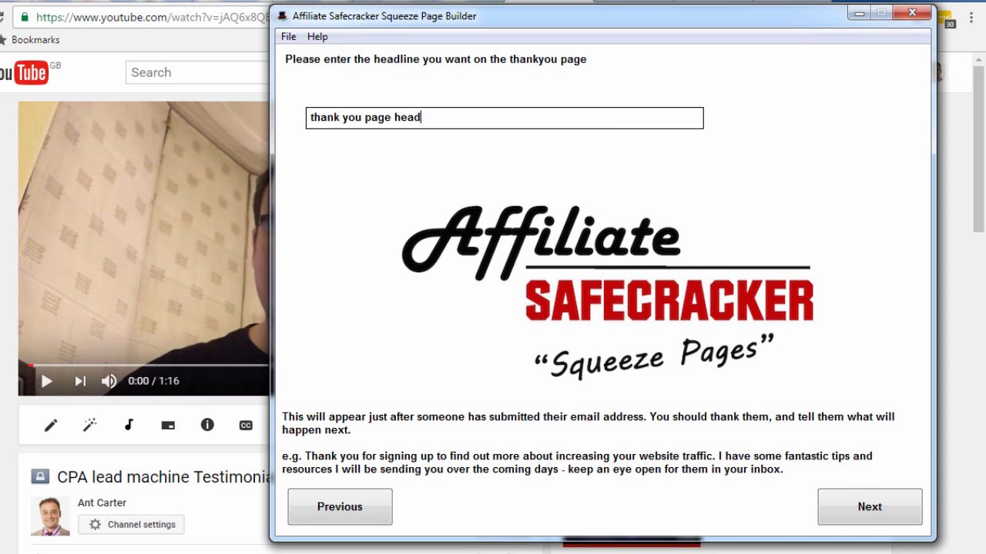
type("linbe")
key("BackSpace")
key("BackSpace")
type("e")
left_click(887, 501)
left_click(726, 119)
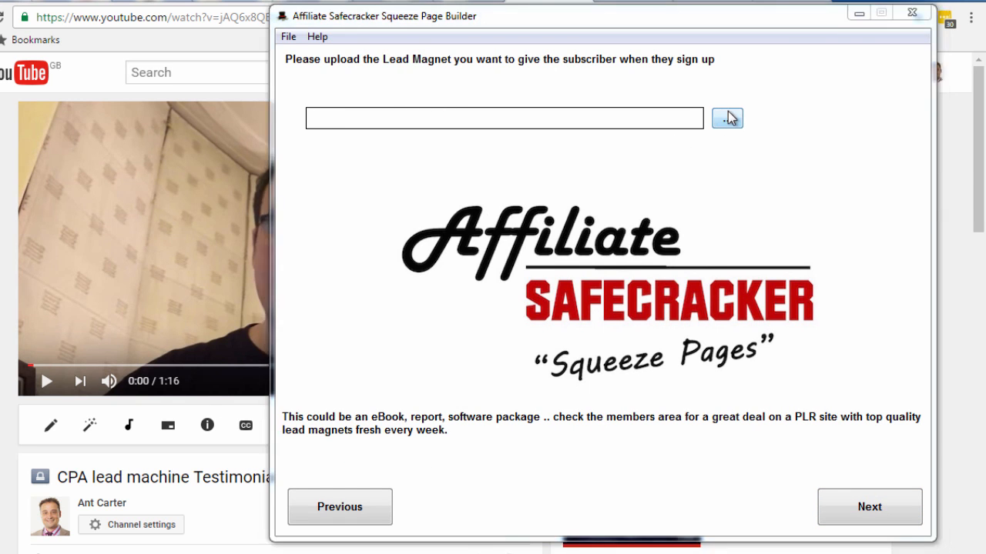
left_click(651, 384)
left_click(869, 508)
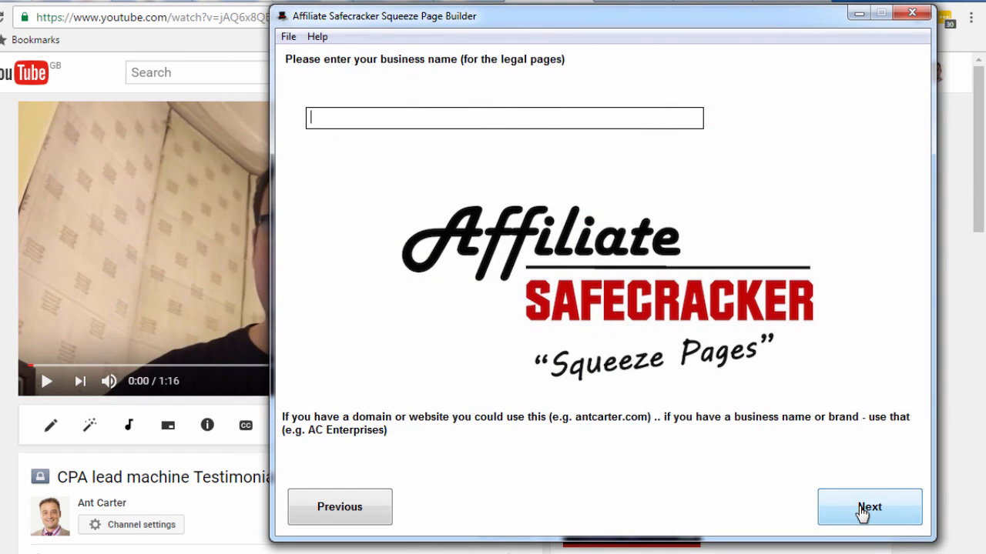
Enter business name 'name' and location 'place', then start generating the page
type("name")
left_click(860, 509)
type("place")
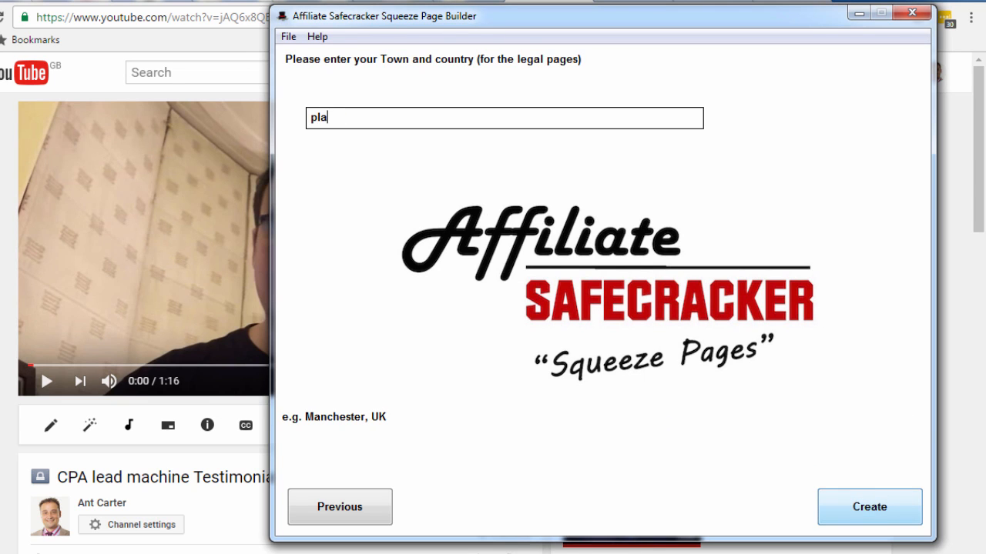
left_click(860, 505)
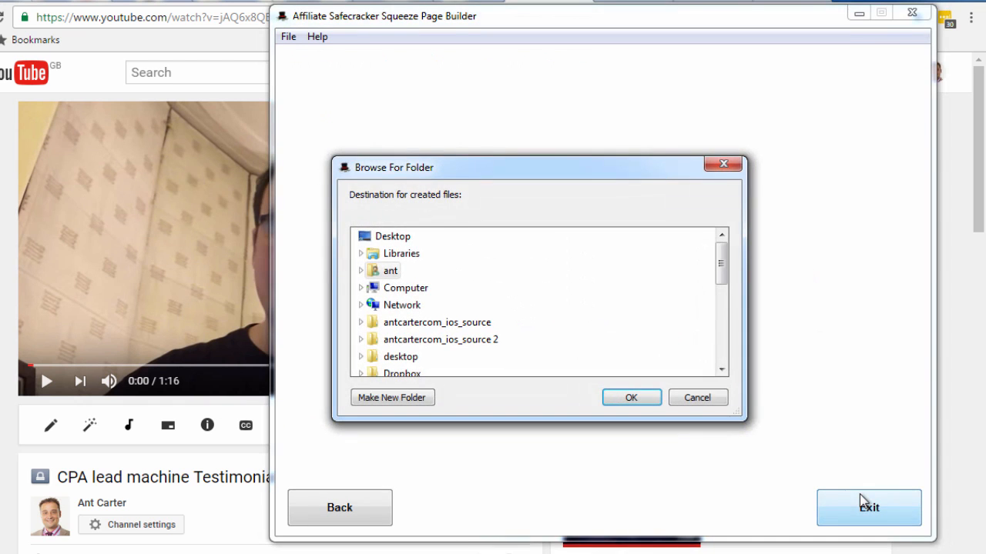
Generate the page files into a new desktop folder named 'video opt tin'
left_click(392, 398)
type("video opt tin")
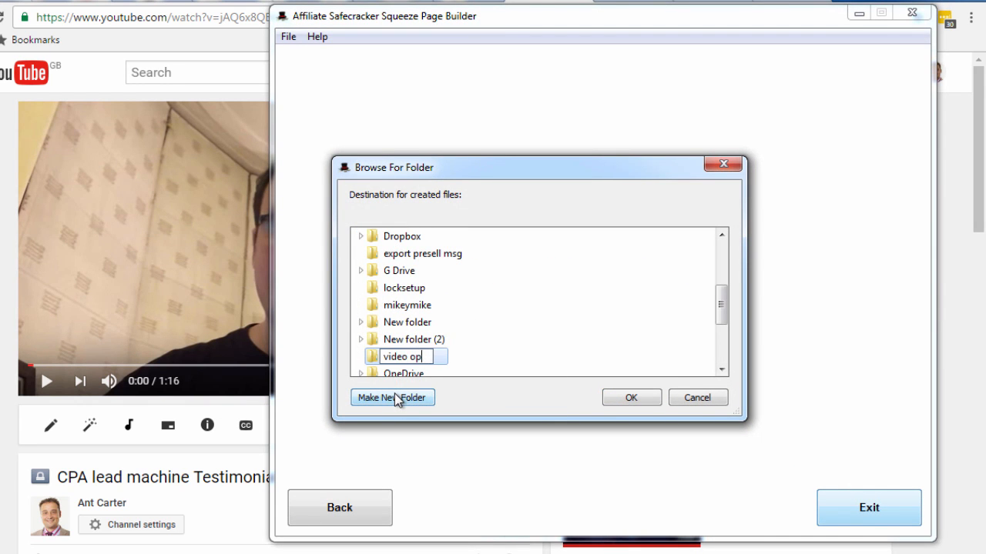
left_click(373, 357)
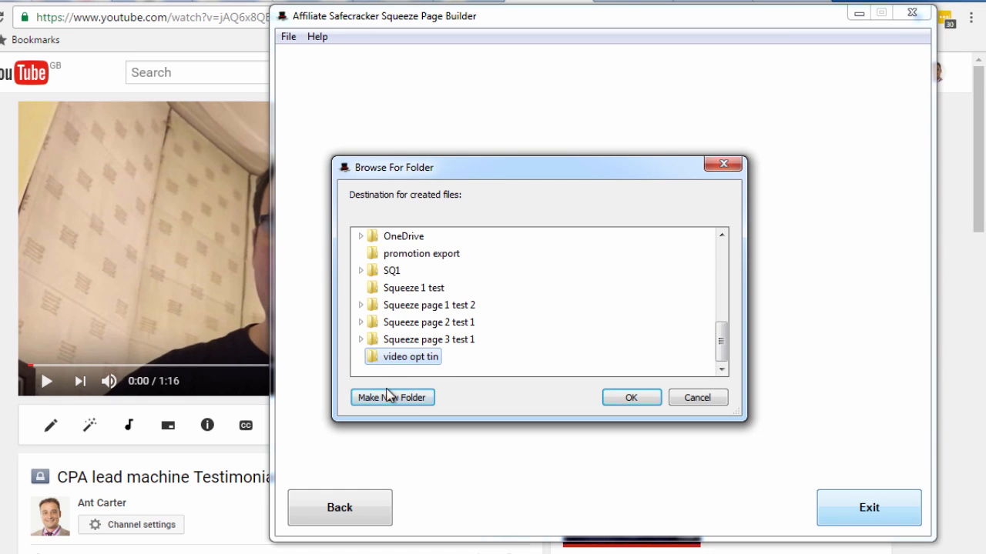
left_click(633, 398)
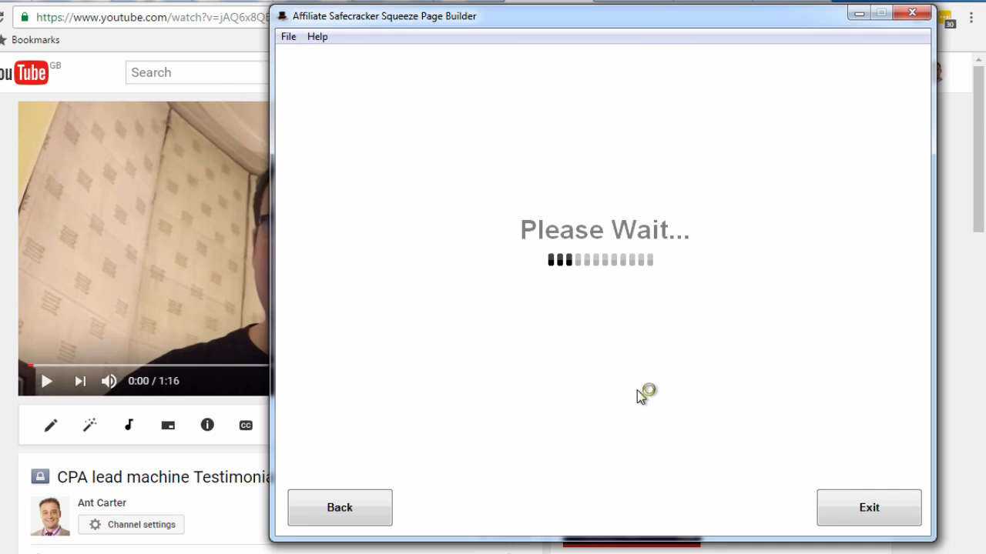
left_click(471, 306)
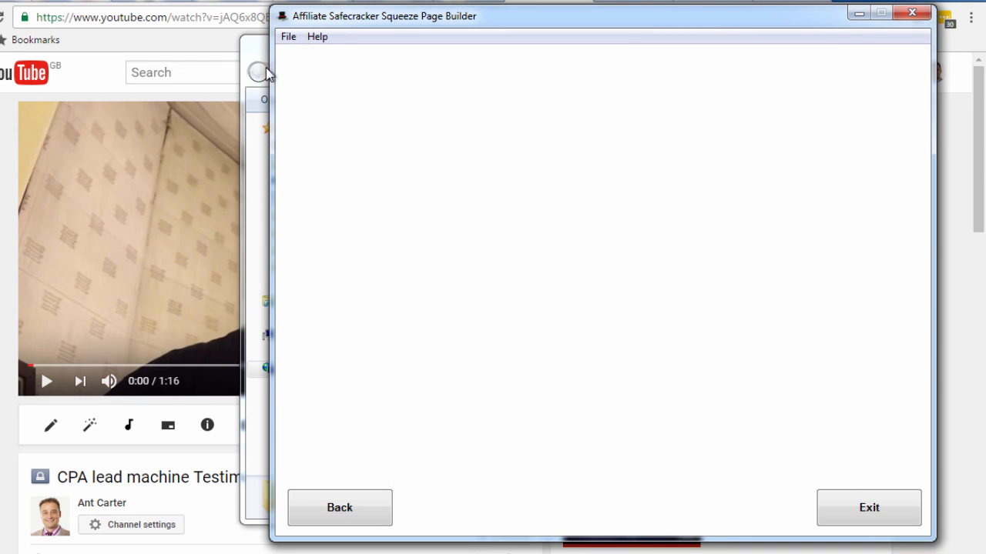
Open the generated index page in Google Chrome from the output folder
left_click(253, 45)
left_click(430, 171)
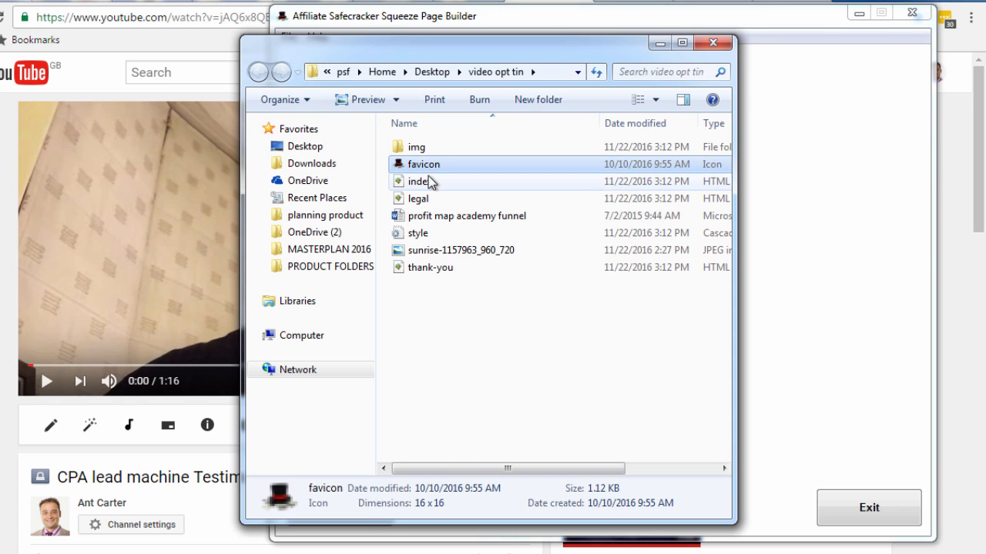
left_click(425, 181)
right_click(426, 182)
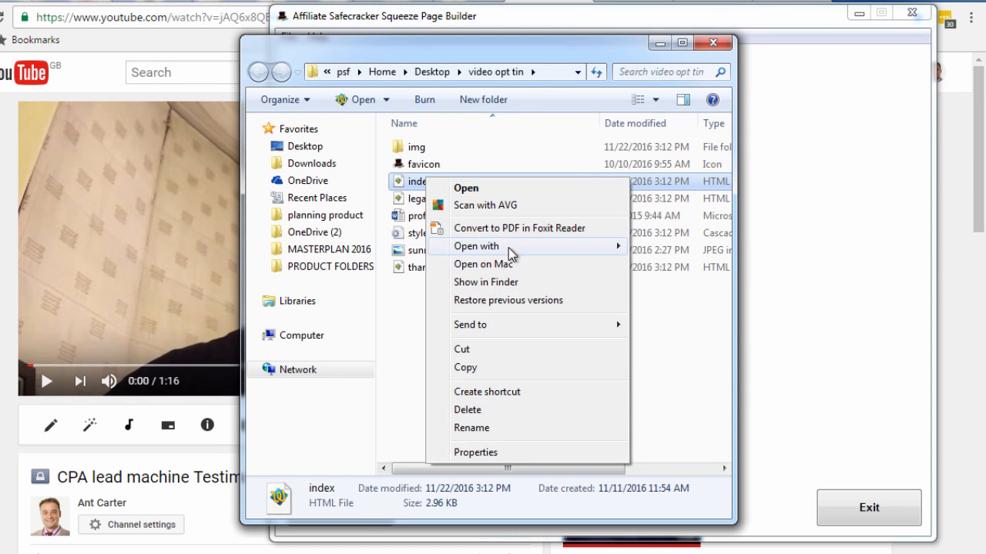
mouse_move(508, 247)
left_click(697, 301)
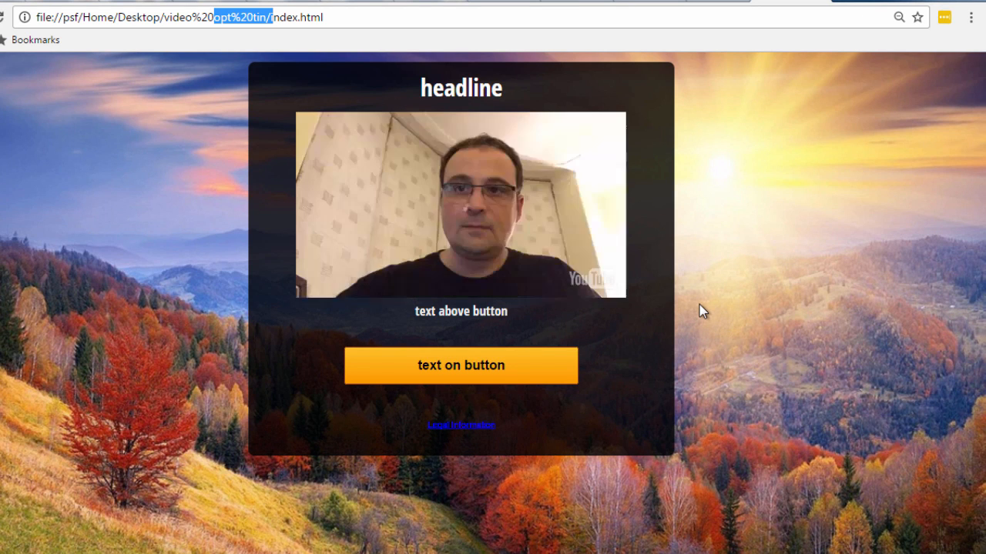
Pause the embedded video on the generated page and minimise Chrome
left_click(476, 211)
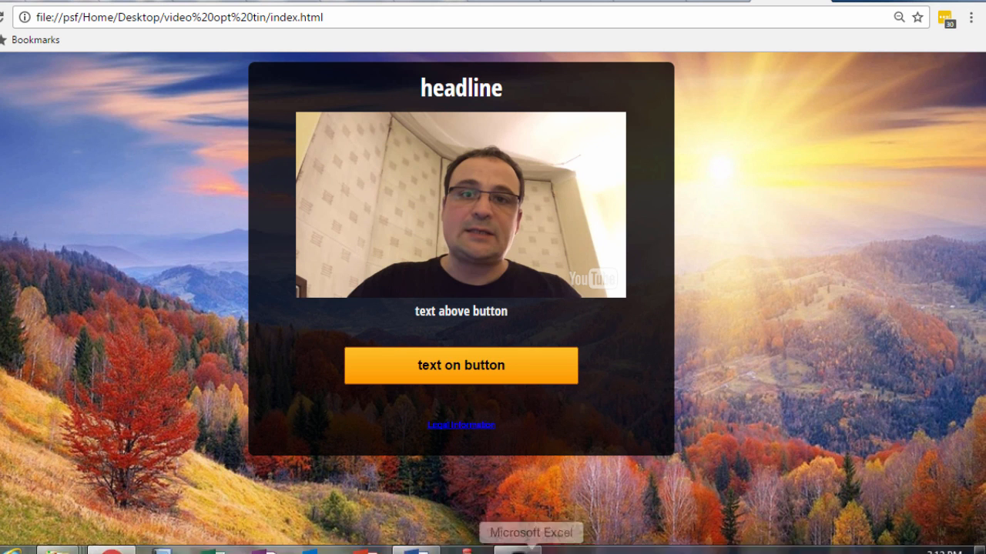
left_click(498, 546)
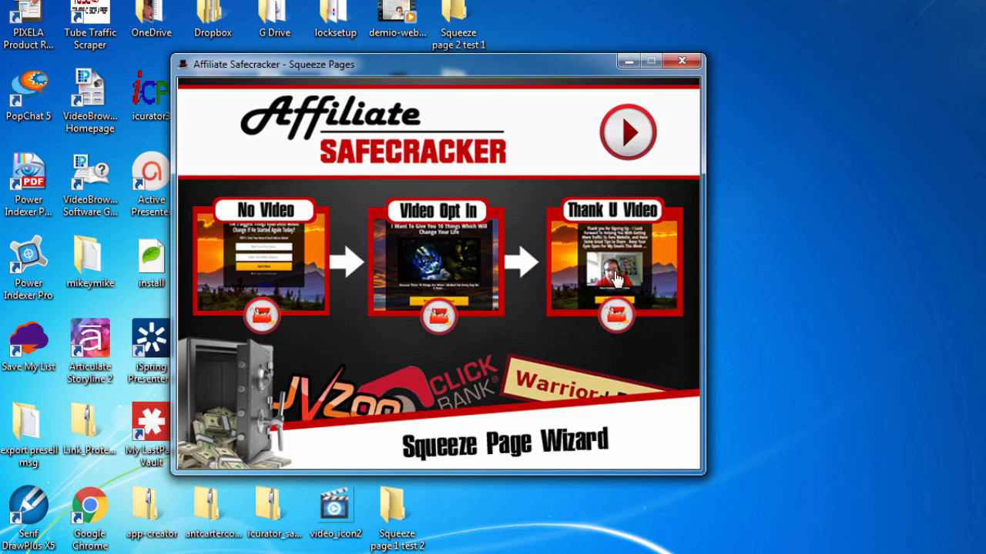